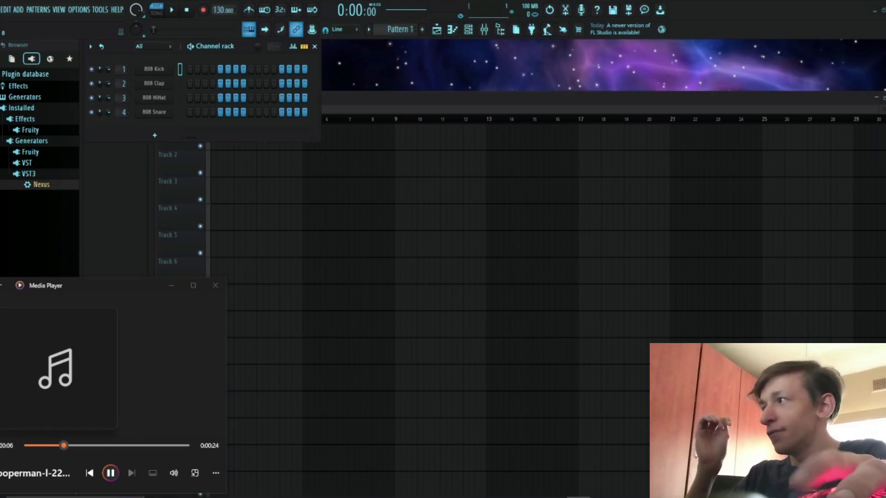
Step: Audition several Looperman melody loops in Media Player to pick one for the beat
key(ctrl+f)
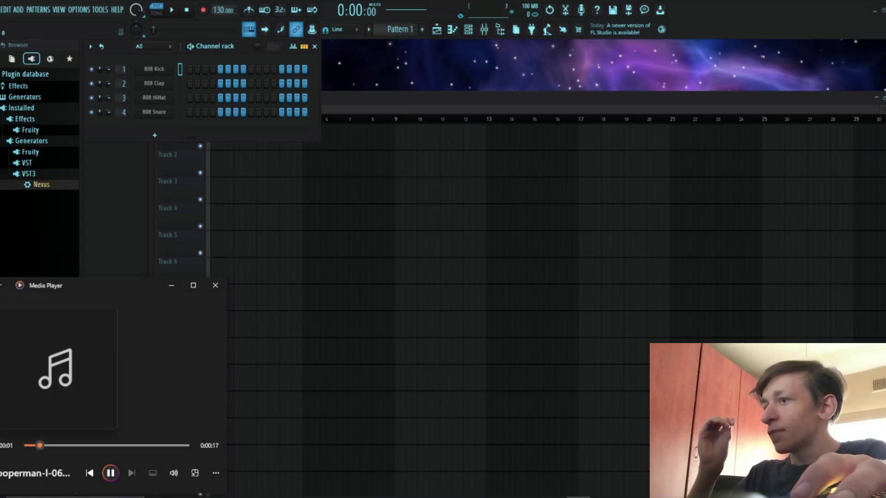
key(ctrl+f)
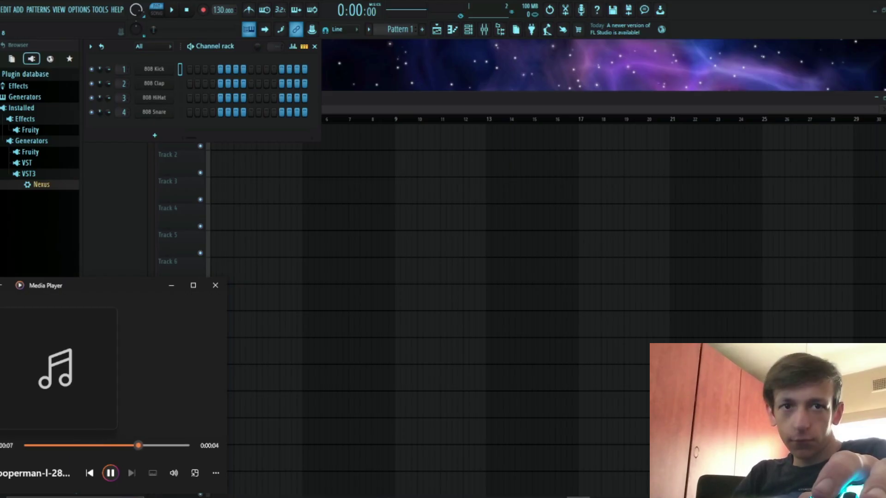
key(ctrl+f)
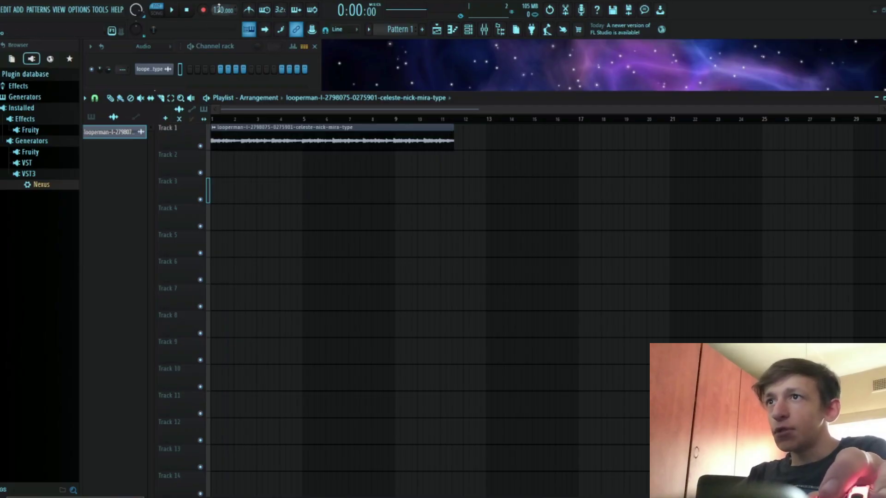
Step: Try project tempos of 196 and 98 BPM, playing the melody loop against the metronome
drag(218, 9, 219, 1)
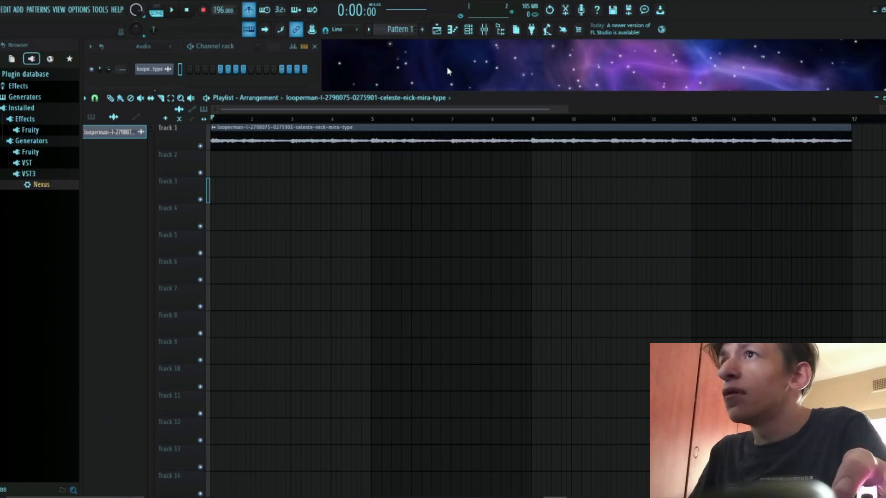
key(space)
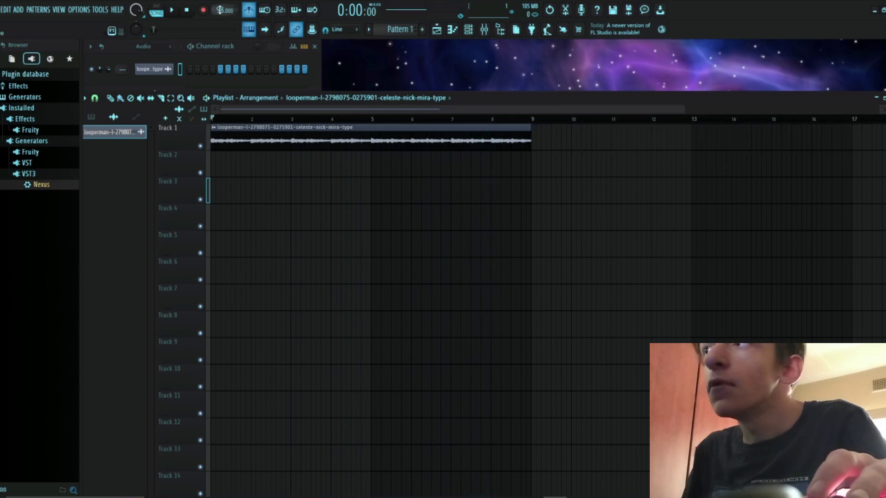
key(space)
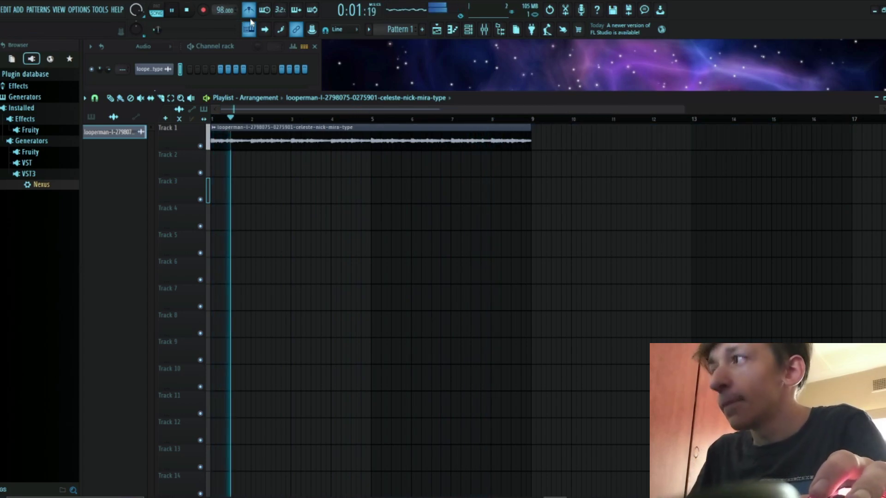
key(space)
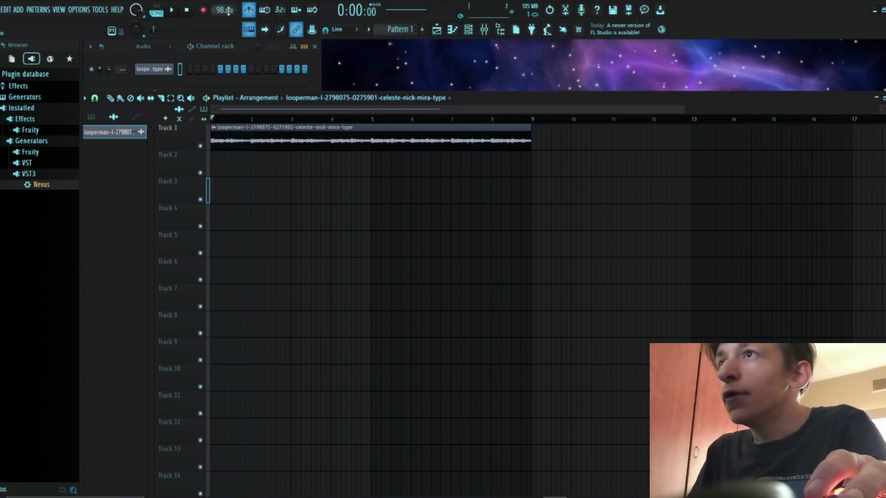
Step: Set the project tempo to 196 BPM and play the melody loop to check its timing
drag(224, 11, 227, 5)
key(space)
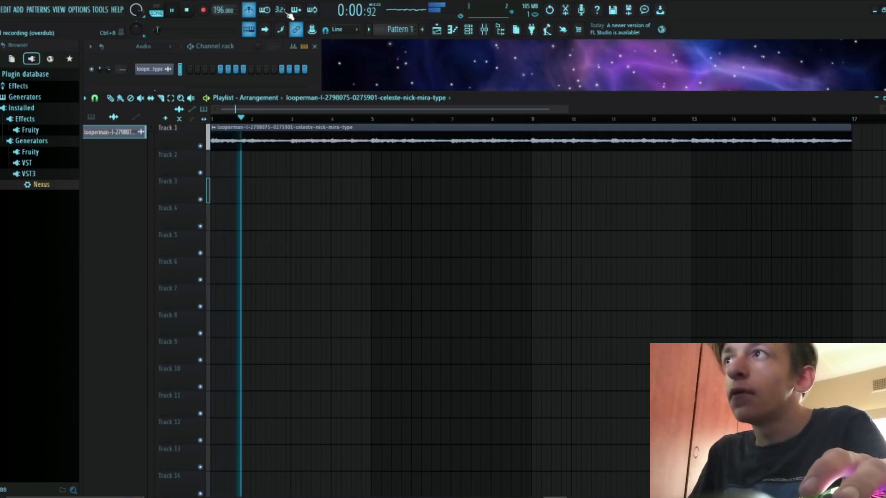
key(space)
Step: Route the celeste melody clip to mixer track 17 and open the mixer
double_click(405, 137)
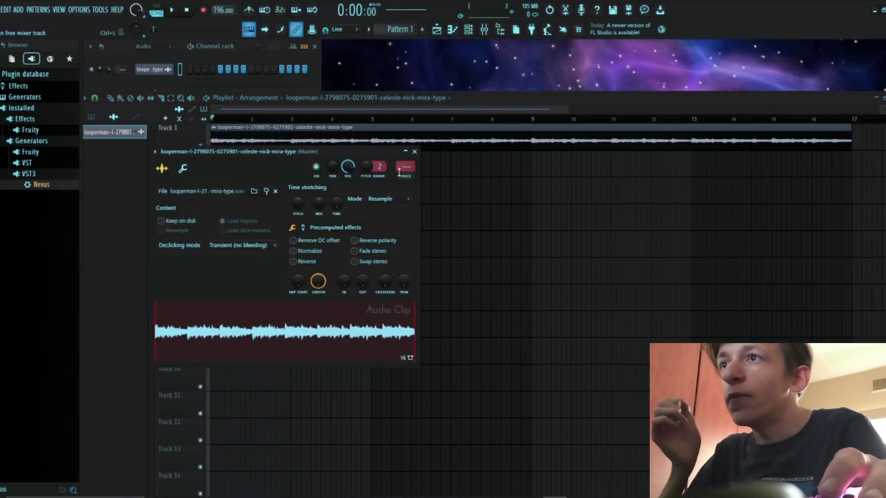
drag(408, 167, 408, 157)
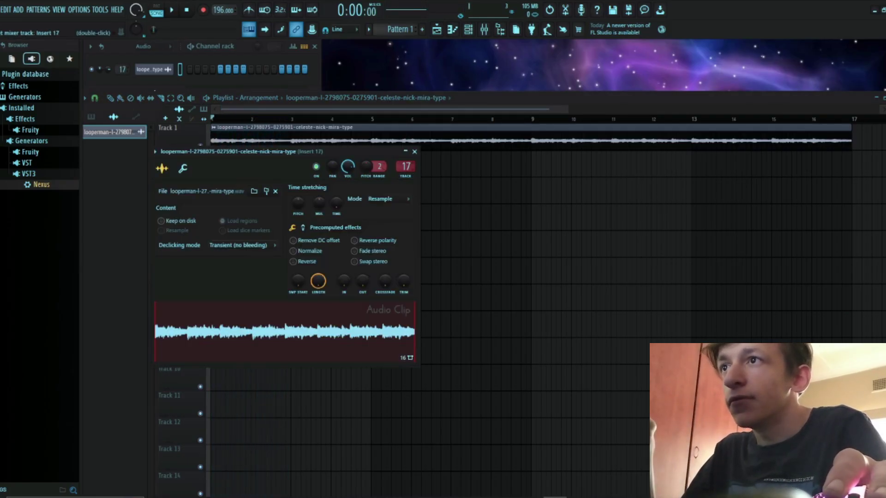
key(F9)
click(509, 231)
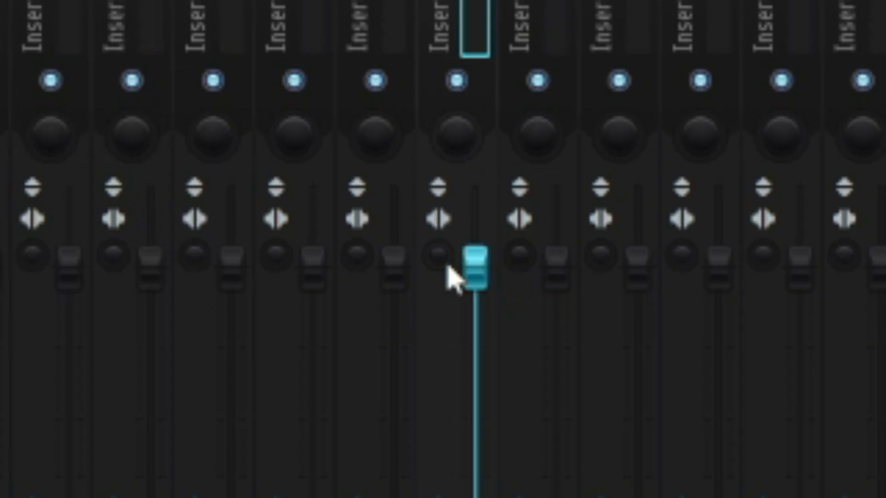
Step: Widen the stereo separation of Insert 17, swap its left and right channels, and listen to the loop
drag(484, 360, 485, 381)
click(439, 219)
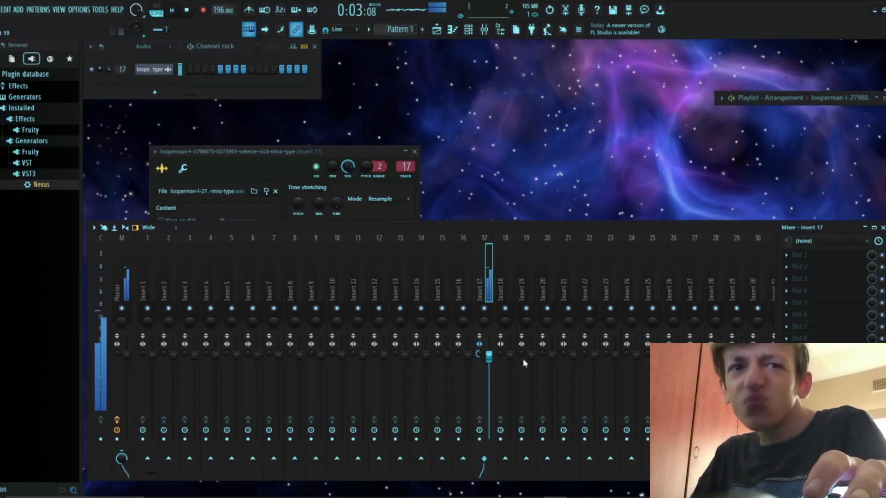
key(space)
Step: Add Fruity Stereo Shaper to the first effect slot of the Master track
click(122, 276)
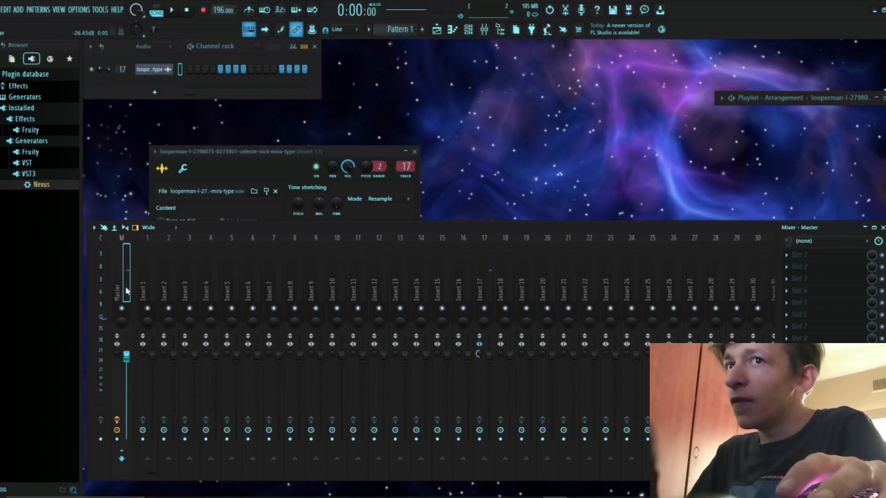
click(798, 255)
mouse_move(799, 266)
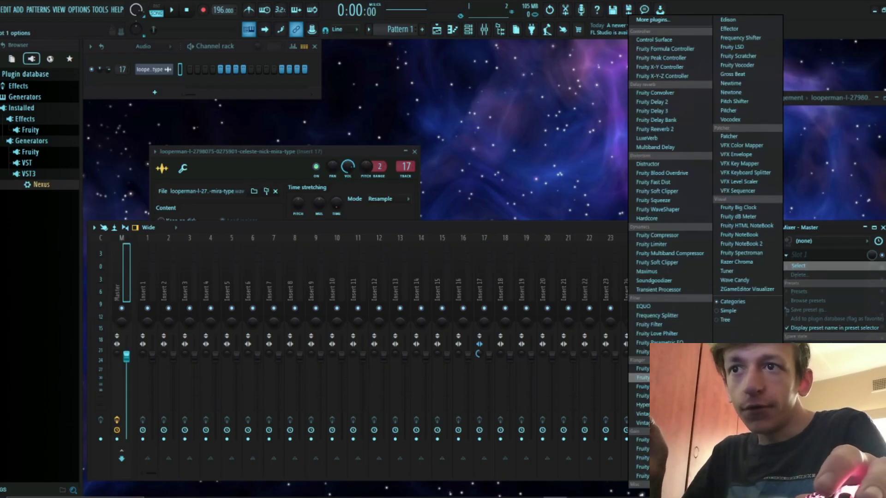
click(660, 476)
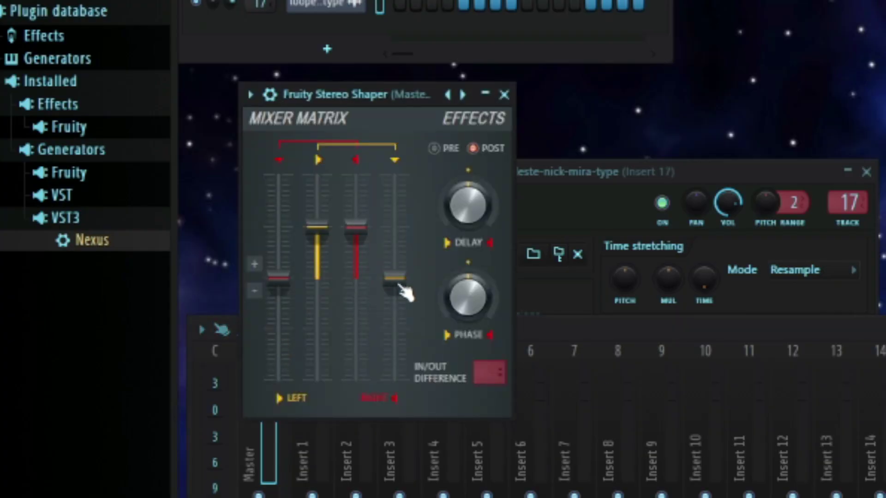
Step: In the mixer matrix, lower both outer sliders halfway below centre and bring both inner sliders down to centre
drag(398, 282, 397, 339)
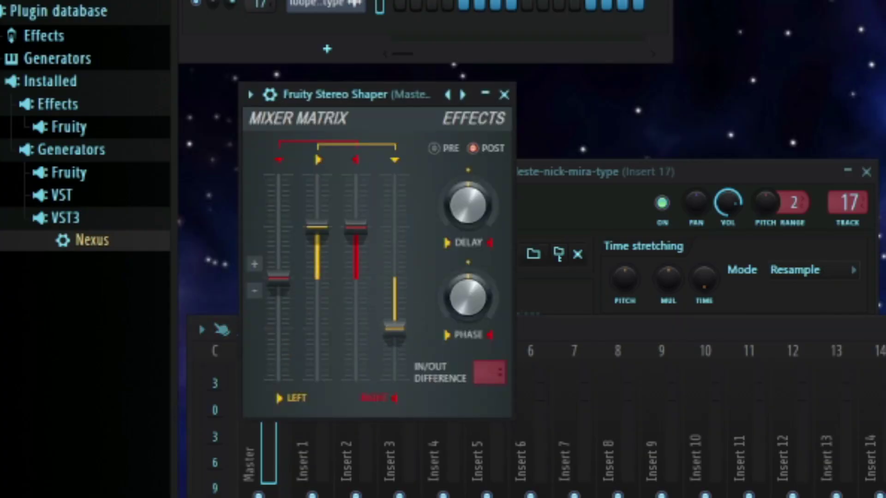
drag(281, 285, 281, 336)
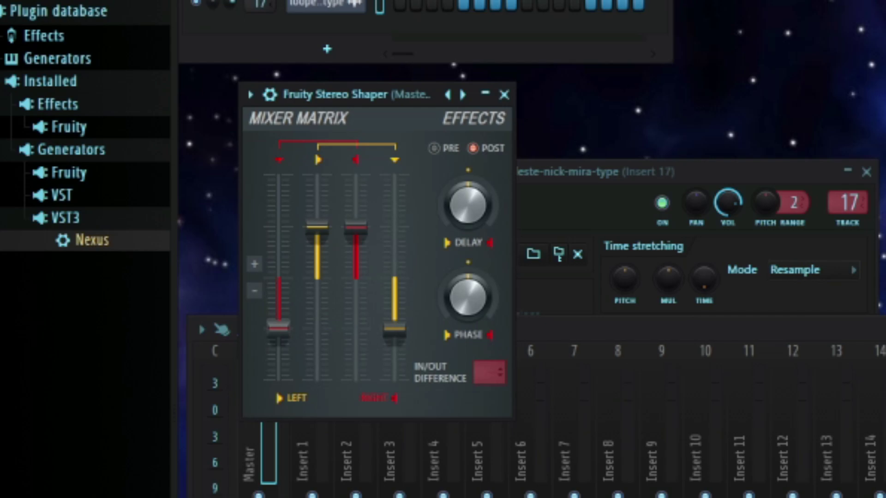
drag(323, 227, 323, 277)
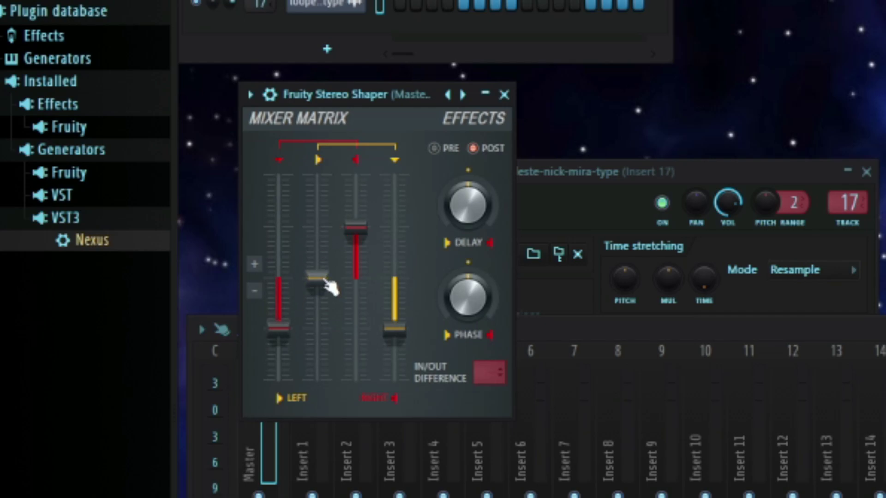
drag(357, 230, 357, 279)
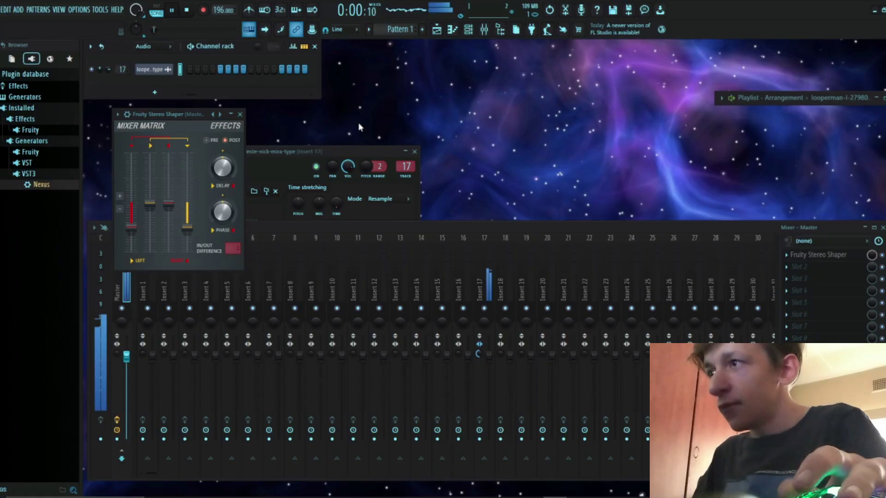
Step: Lower the volume of Insert 17 to 90% (-2.4 dB) while the melody plays
click(483, 283)
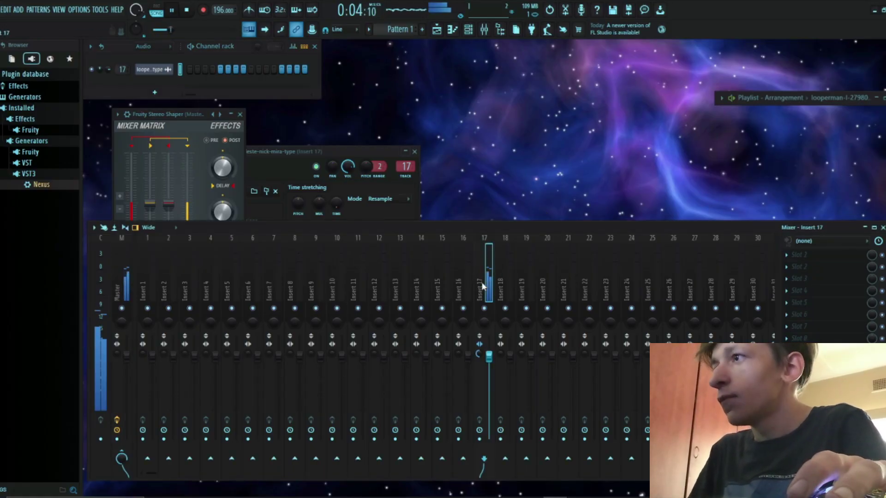
drag(489, 357, 489, 365)
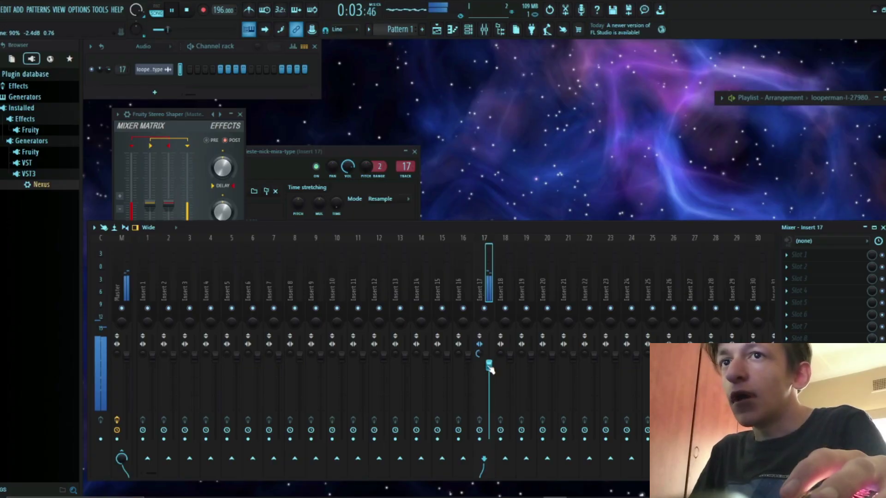
key(space)
Step: Add Fruity Parametric EQ 2 to Insert 17 and cut the melody's low frequencies with band 1
click(800, 255)
click(664, 352)
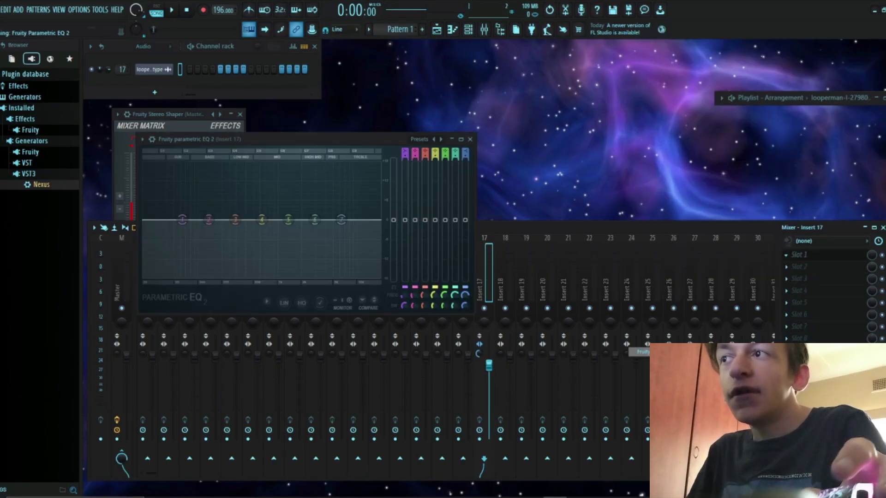
key(space)
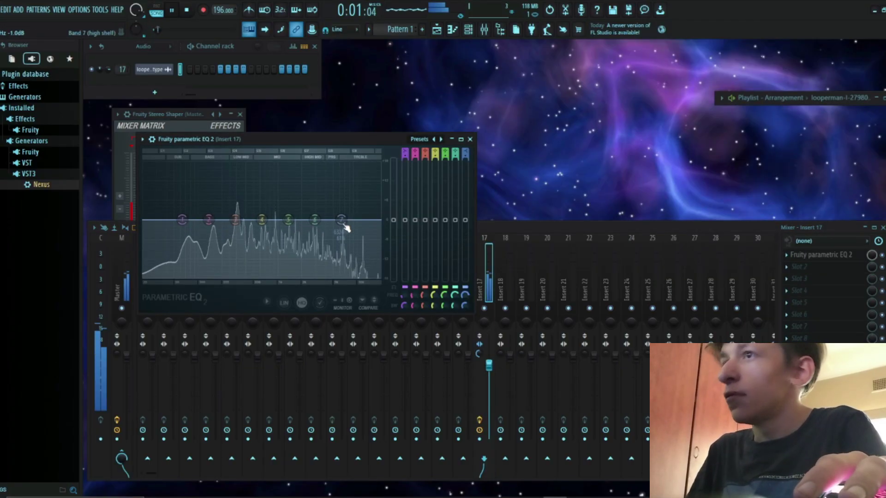
drag(182, 220, 215, 276)
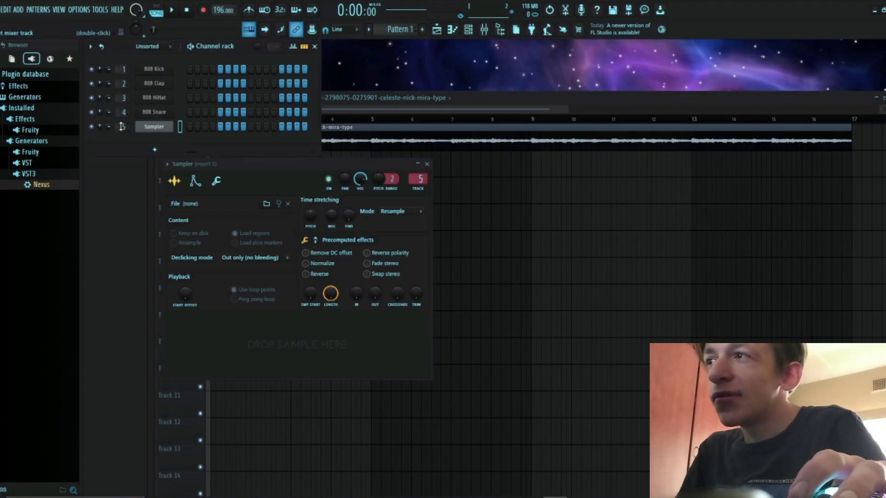
Step: Load the 808 (Quay QC Master) sample into the new Sampler channel, audition it over the melody, and adjust its envelope
click(267, 204)
click(125, 22)
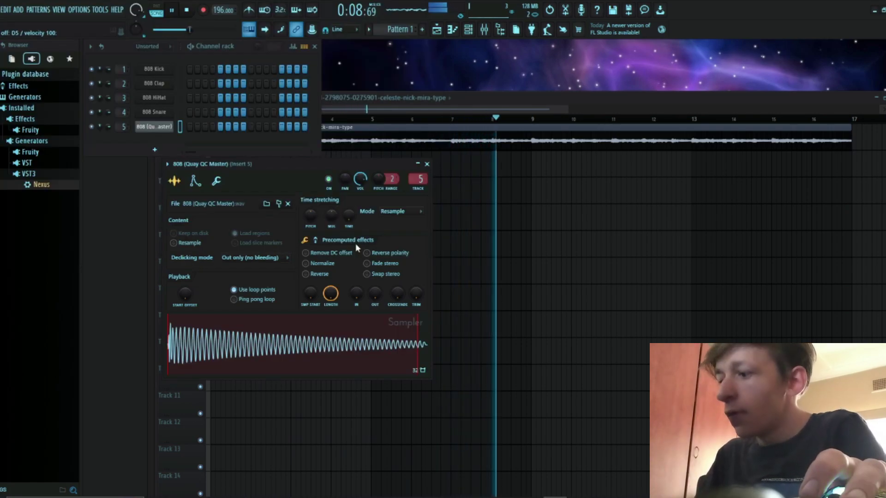
key(space)
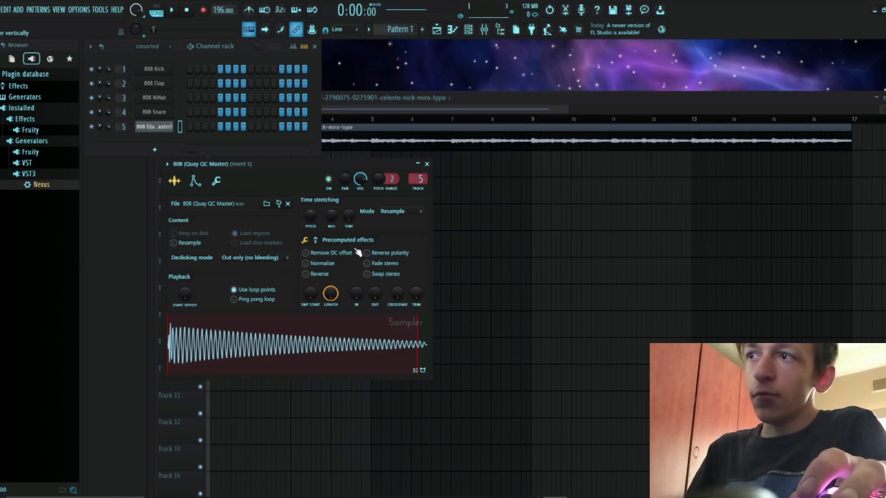
click(197, 182)
drag(208, 275, 228, 261)
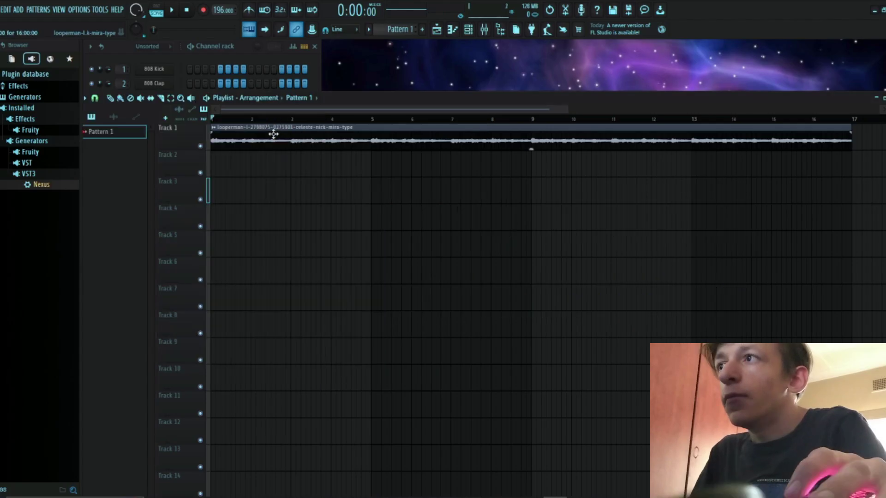
Step: Place Pattern 1 at the start of Track 2 in the playlist and open the piano roll
click(216, 165)
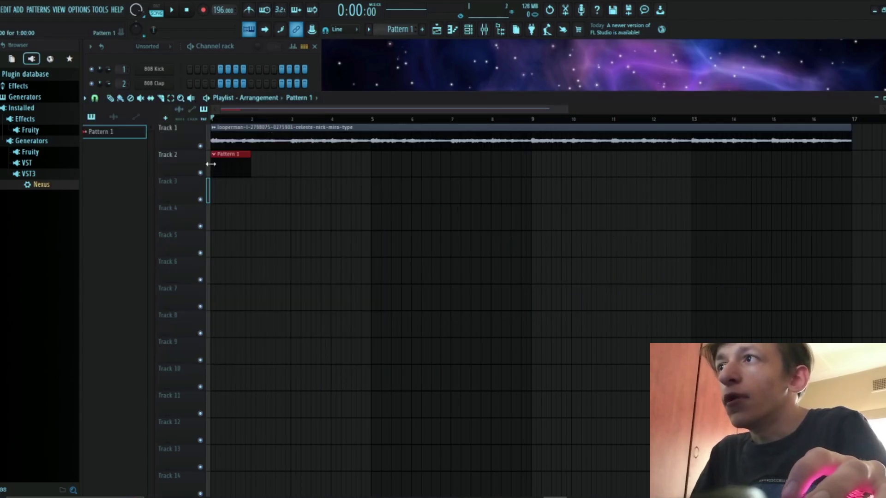
click(453, 30)
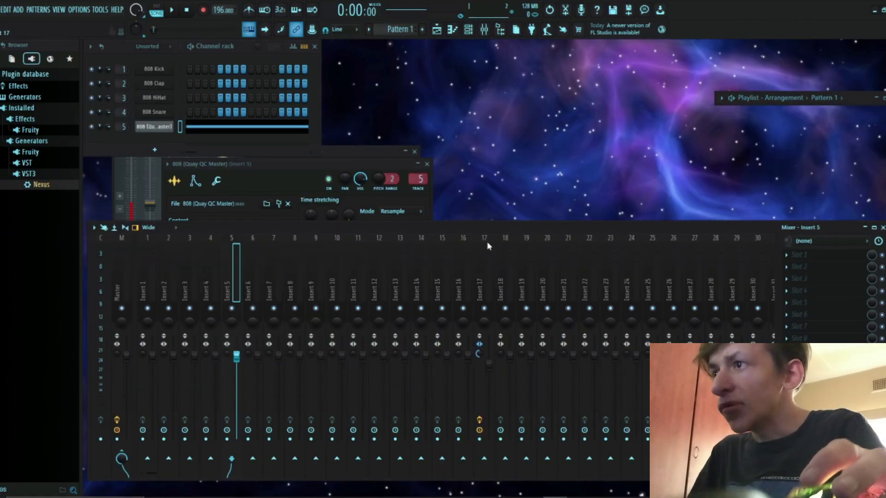
Step: Add Fruity Fast Dist to the 808's mixer track, Insert 5, and adjust its preamp and threshold
click(794, 255)
mouse_move(797, 266)
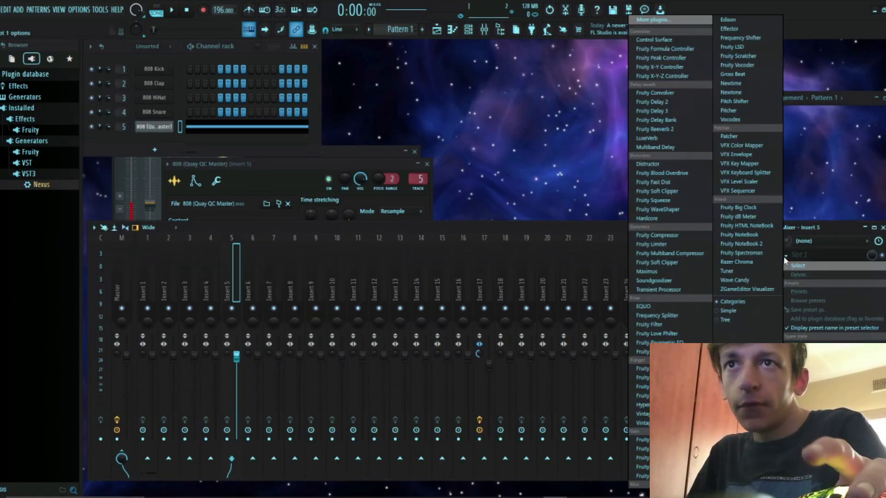
click(681, 183)
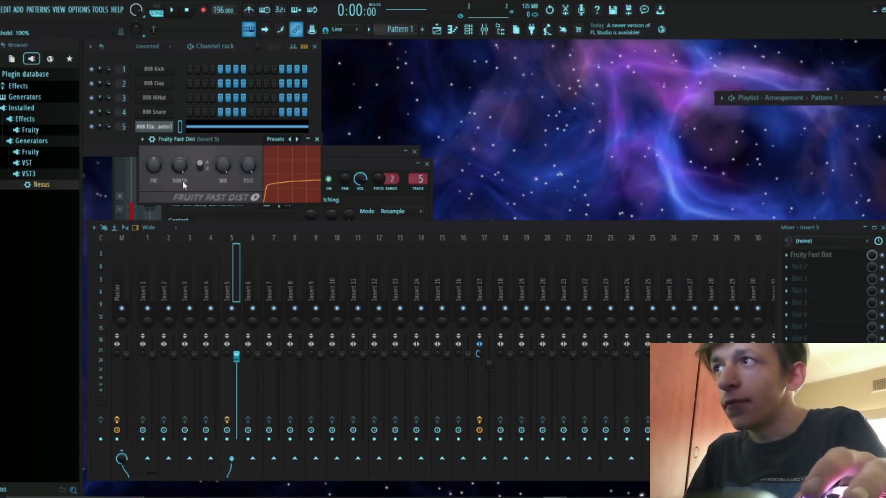
drag(181, 172, 169, 173)
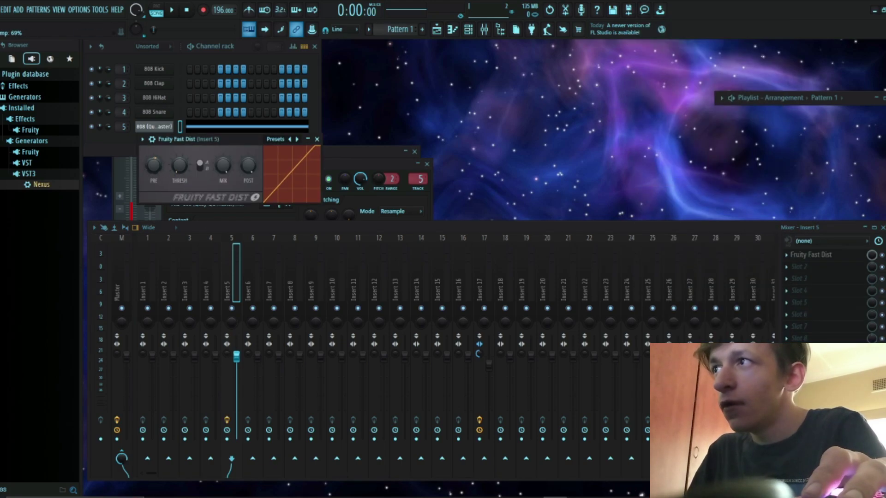
Step: With Fruity Parametric EQ 2 on Insert 5, roll off the 808's lows and cut its highs with band 7 at 6720 Hz
key(space)
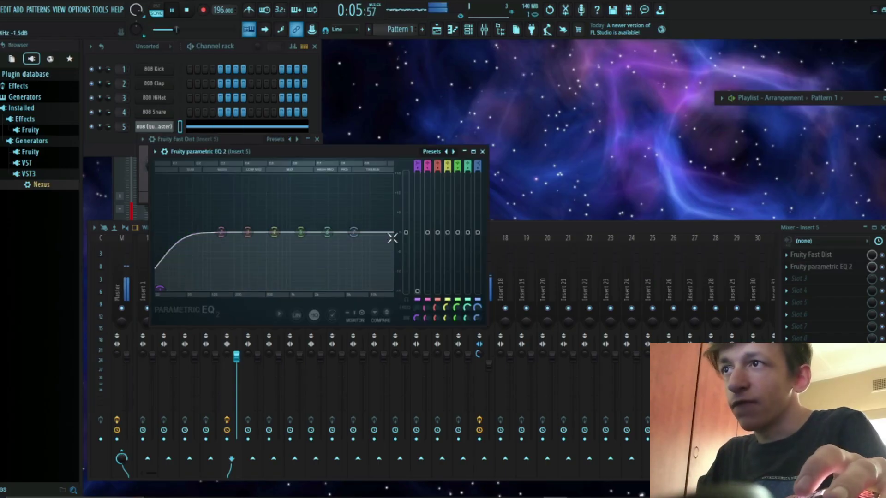
drag(392, 237, 355, 289)
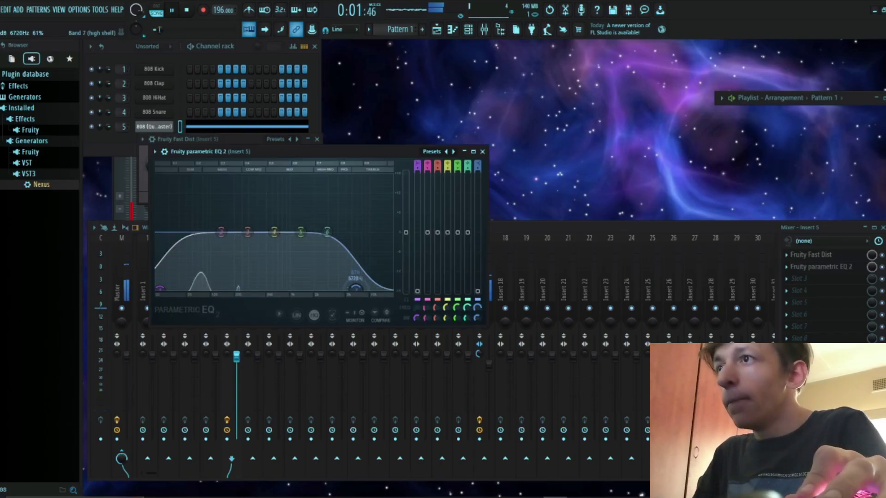
key(space)
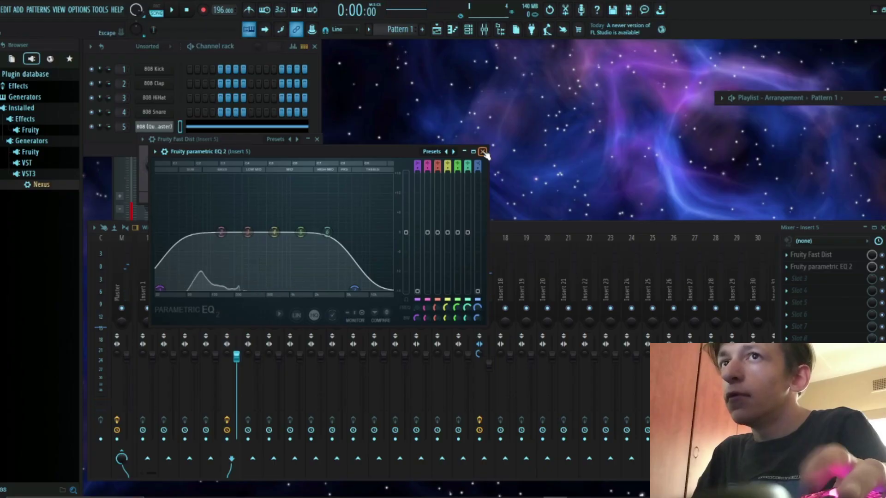
Step: Extend the 808 line in Pattern 1 through bar 16, copying the A#5 and G#5 phrase into bars 13 to 16
click(483, 153)
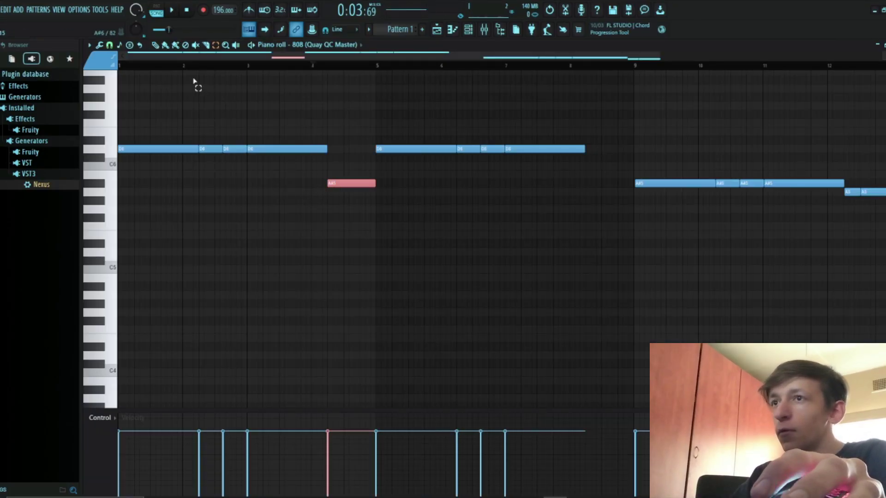
key(ctrl+v)
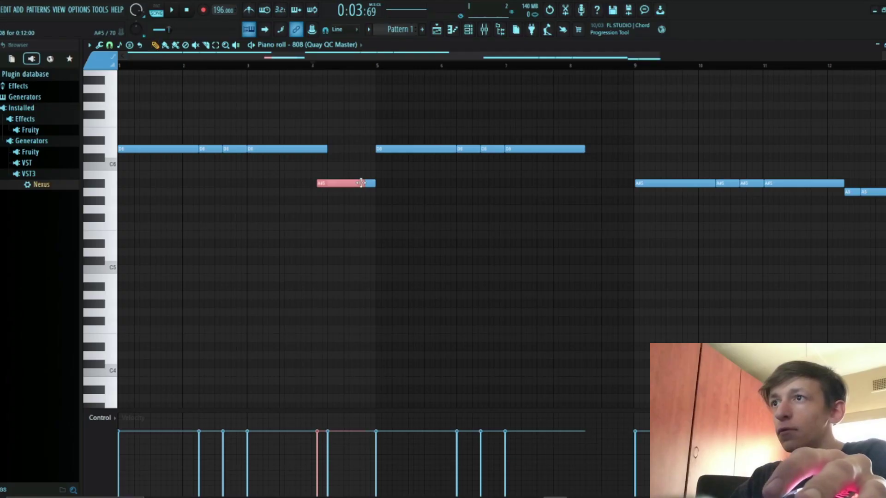
drag(350, 183, 615, 183)
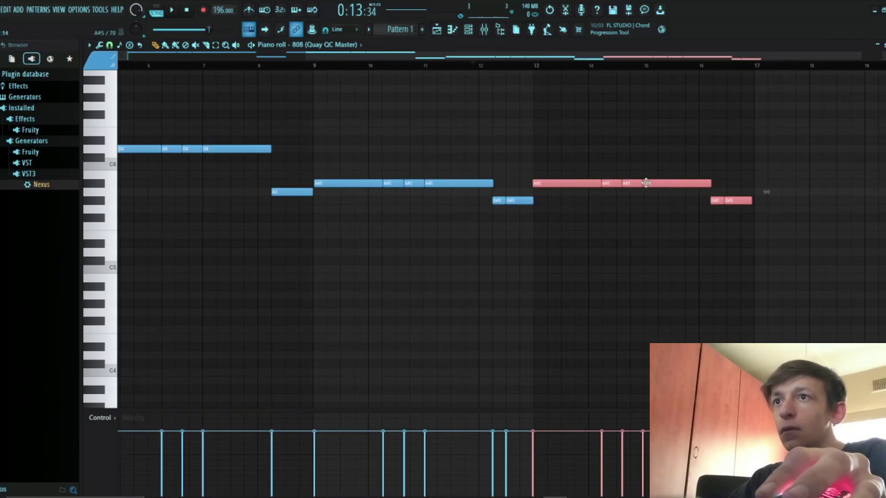
scroll(553, 233, up, 7)
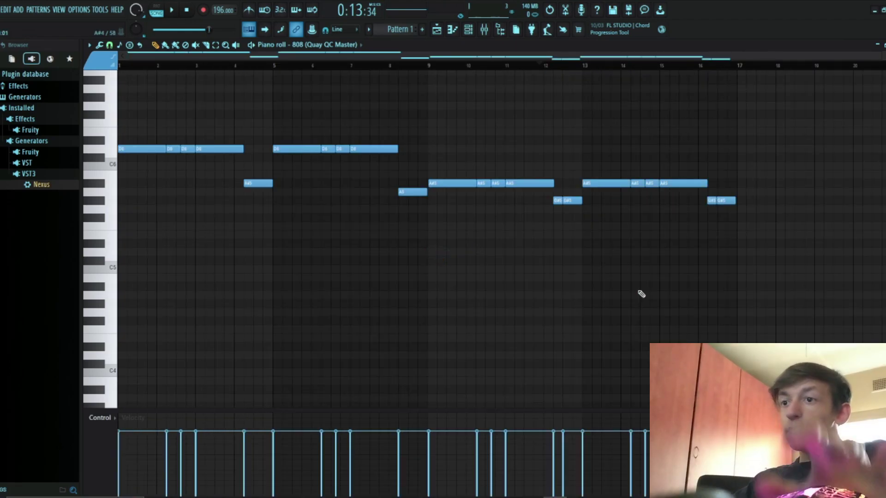
Step: Transpose all the 808 notes down one octave and play the pattern back with the melody
key(ctrl+Down)
click(193, 13)
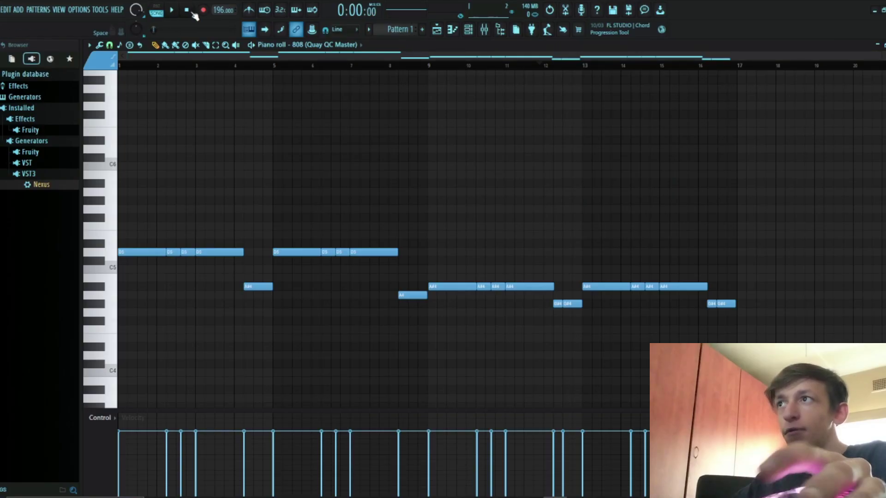
key(space)
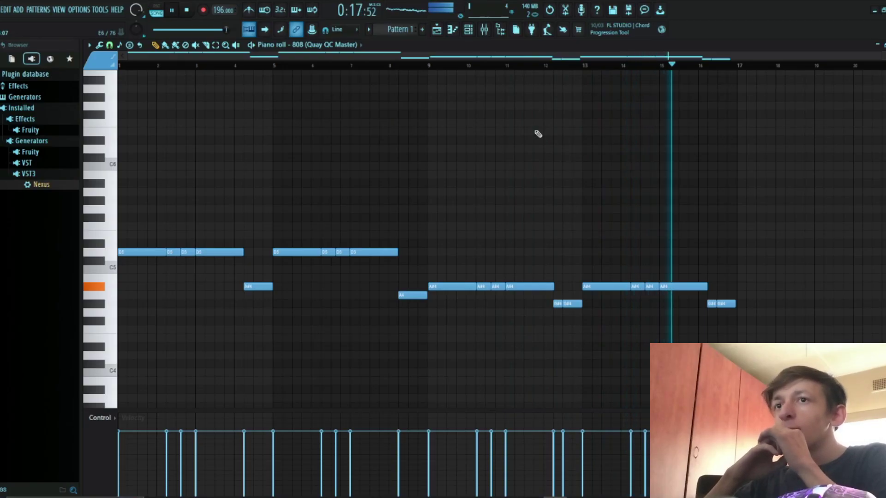
key(space)
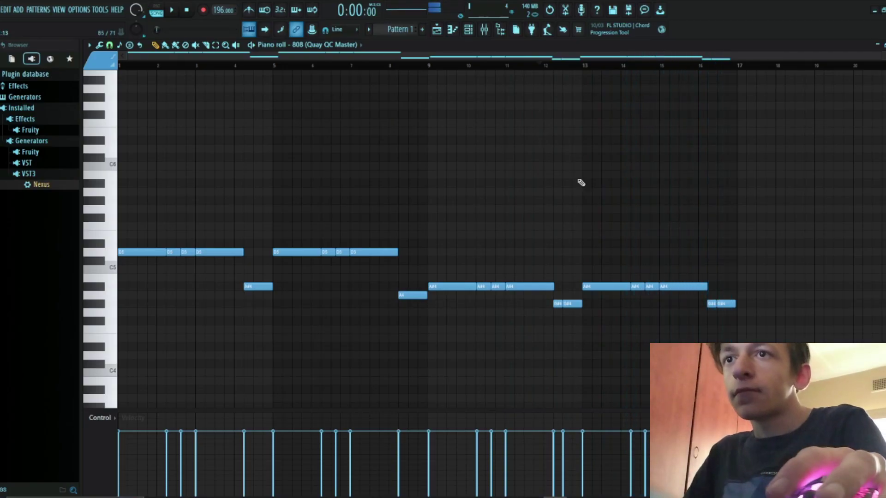
Step: Rework the 808 ending at bar 16 into a run of short F, F#, E and D notes, and play it back
drag(712, 303, 714, 293)
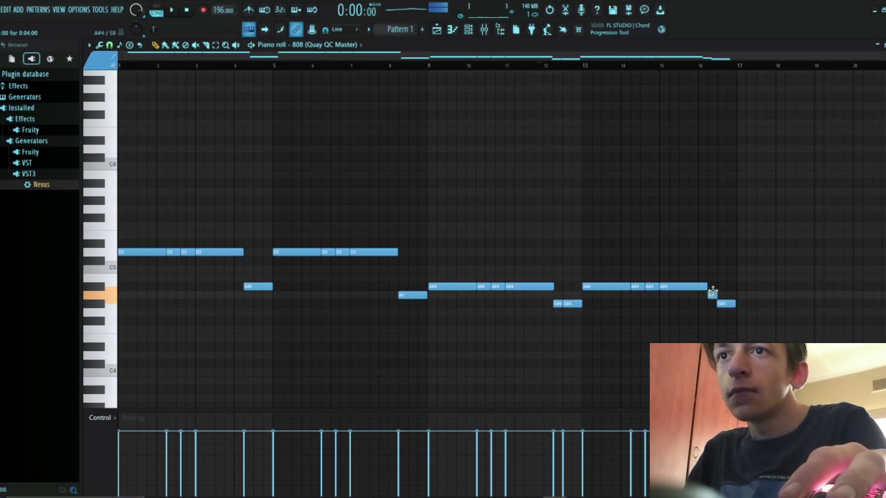
scroll(715, 299, up, 8)
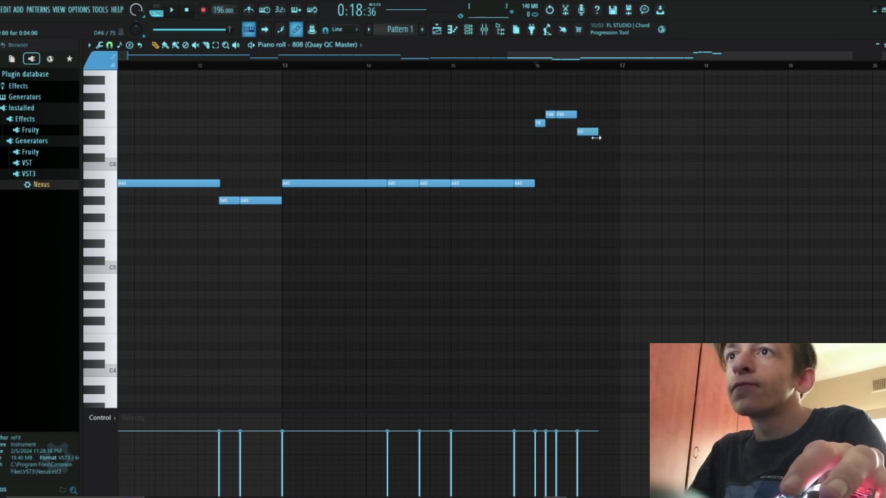
click(602, 150)
key(space)
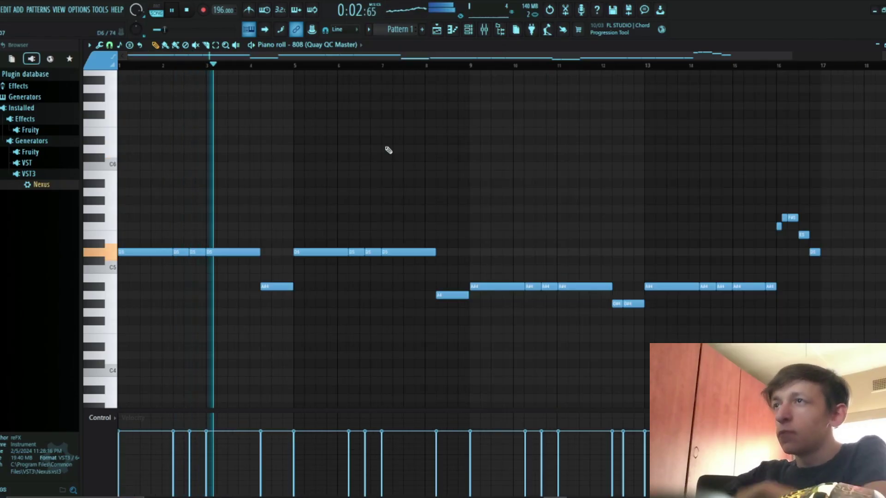
key(space)
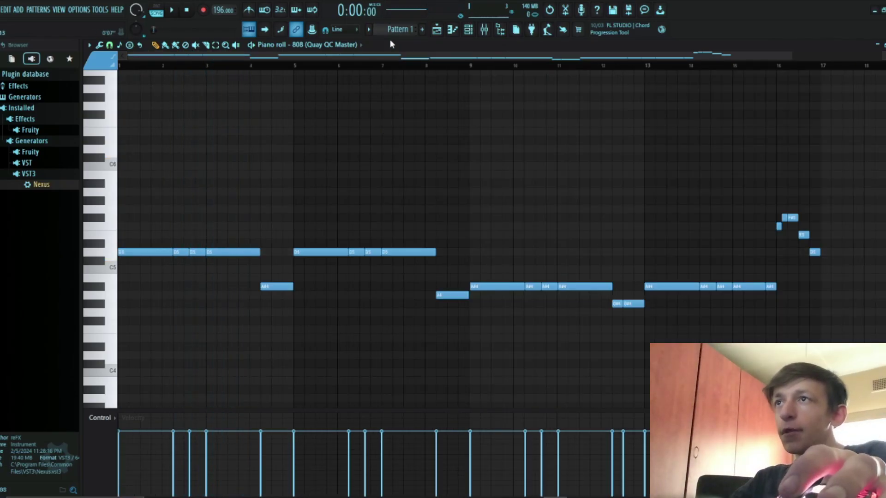
Step: Switch to Pattern 2, load SNARE - regular into the 808 Clap channel, and audition it
scroll(394, 29, down, 1)
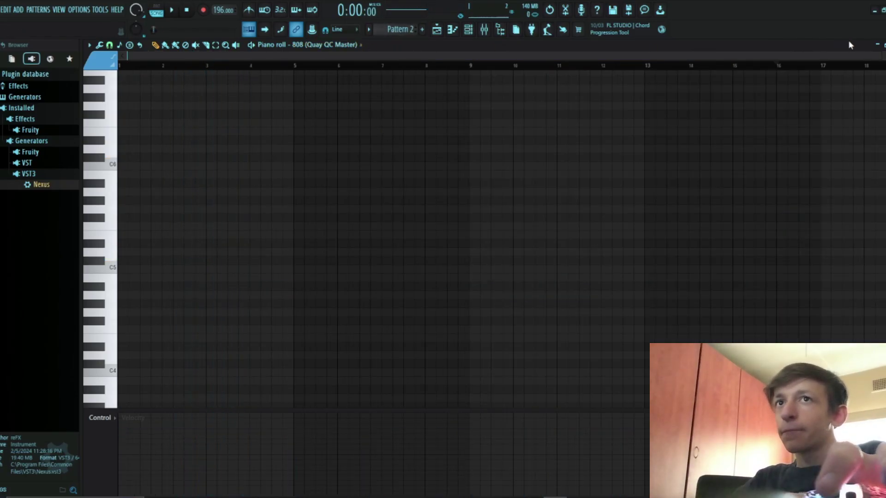
click(880, 47)
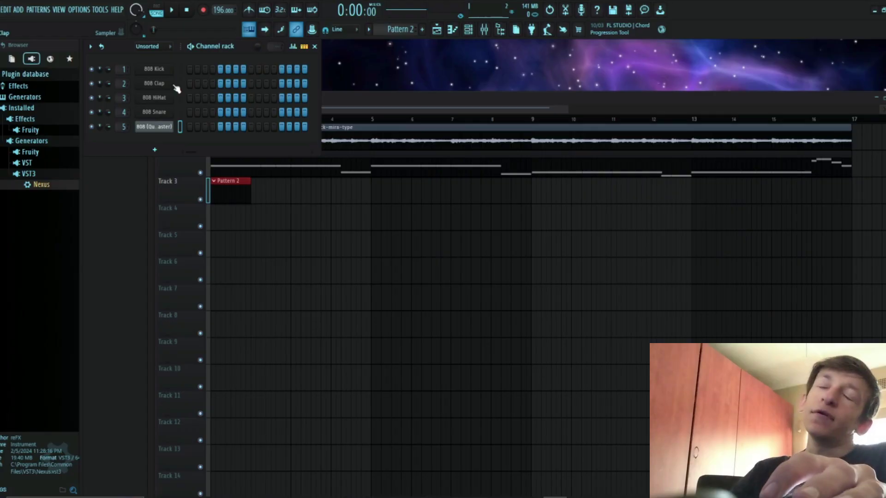
click(175, 86)
click(137, 143)
click(246, 156)
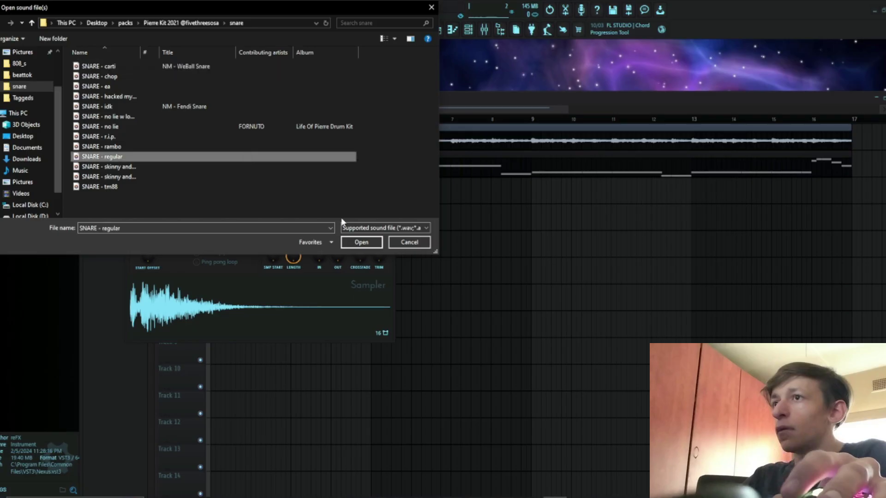
click(357, 243)
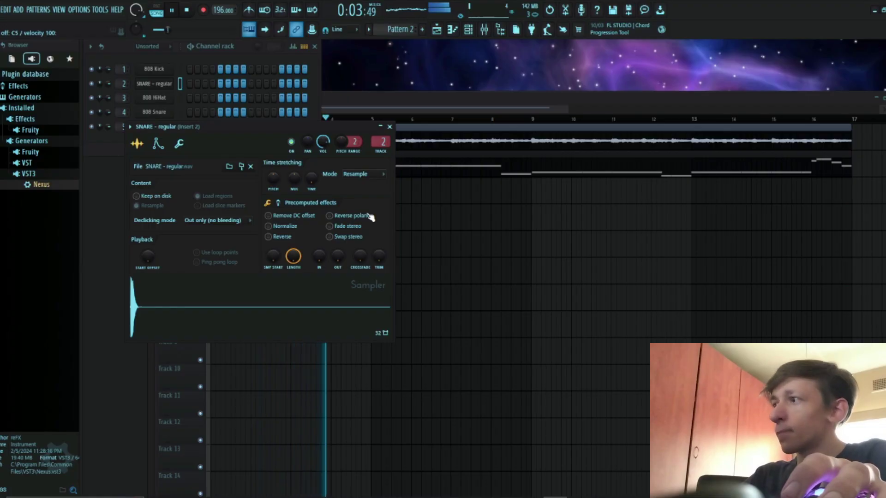
key(space)
Step: Replace the SNARE - regular sample with SNARE - carti from the same kit folder
click(233, 169)
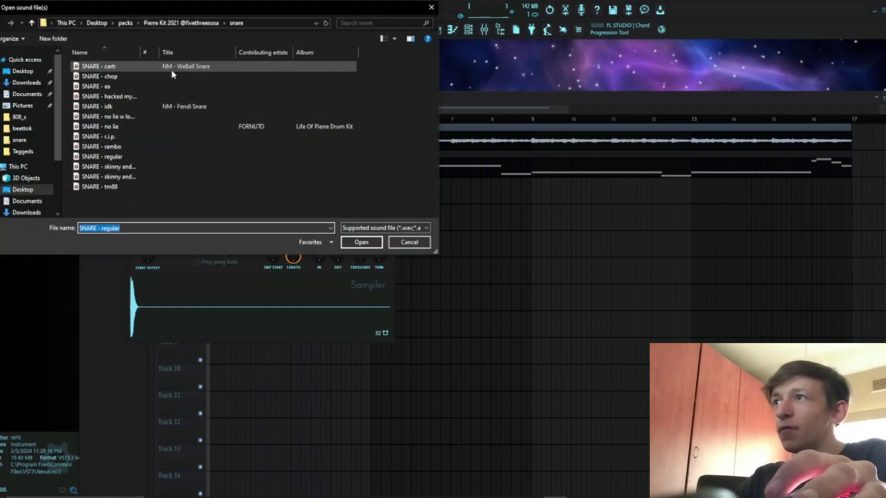
click(172, 69)
click(369, 242)
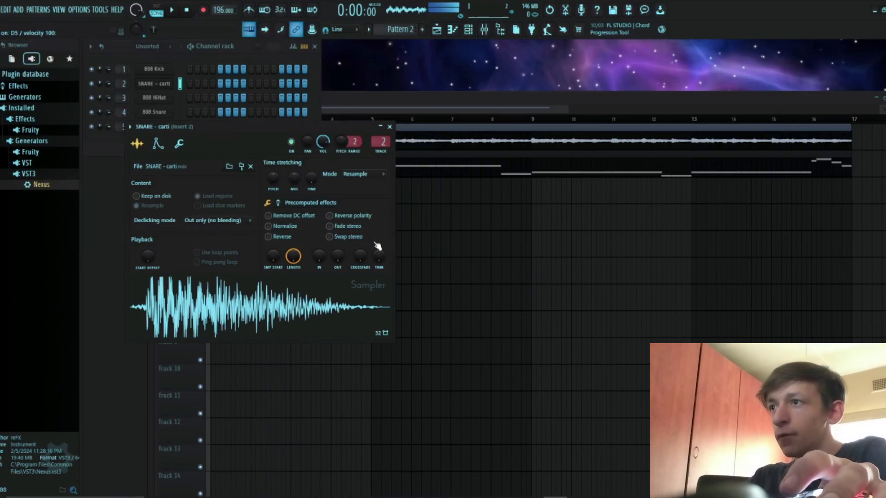
Step: Sequence snare hits in Pattern 2, repeat the pattern along Track 3 up to bar 17, and play the arrangement
key(space)
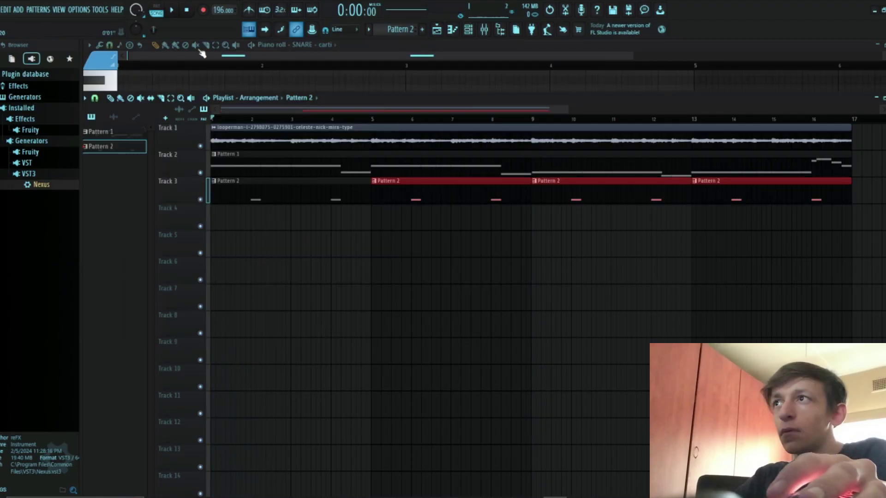
key(space)
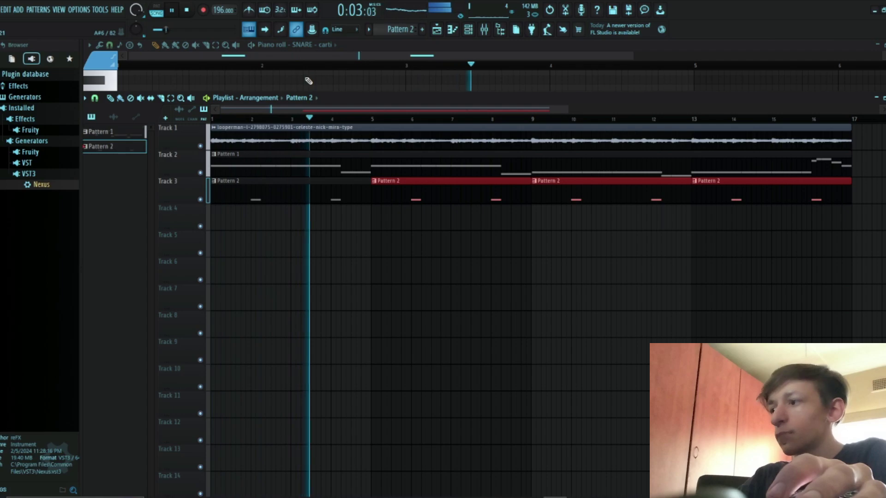
key(space)
Step: Load HAT - lame ni-(im white) into the 808 HiHat channel and fill Pattern 3 with evenly spaced C5 notes
key(F6)
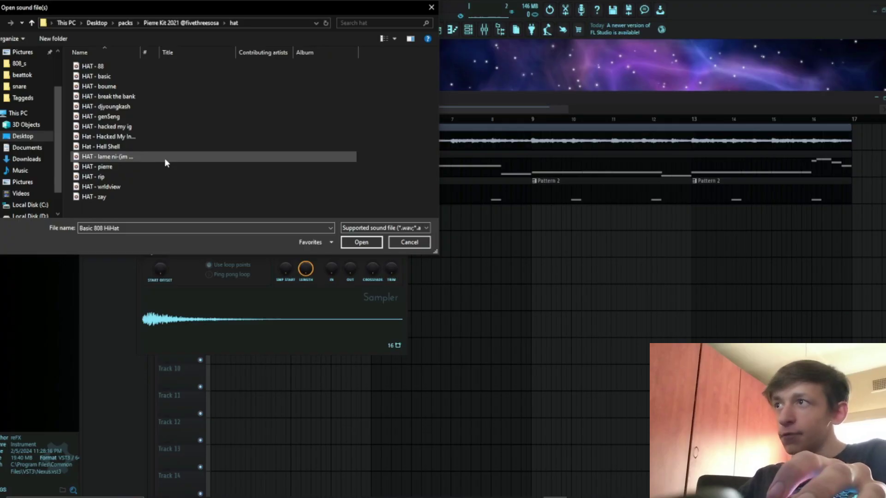
click(165, 158)
click(355, 243)
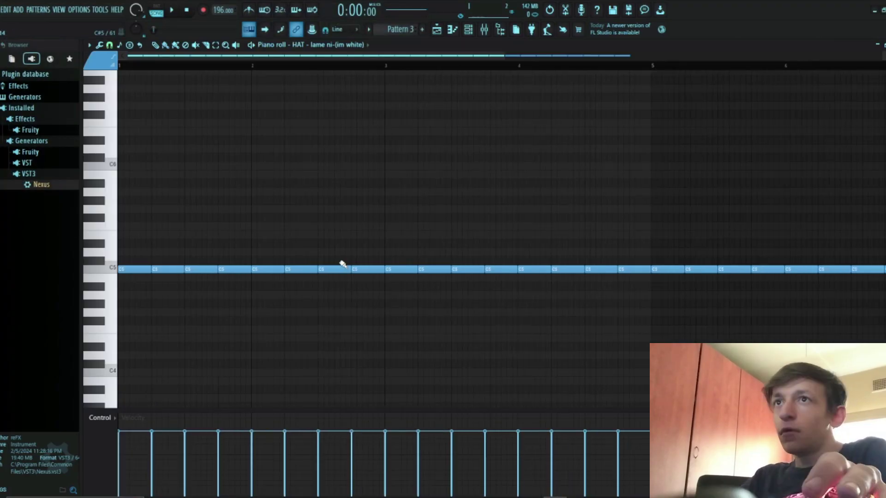
scroll(340, 262, down, 3)
Step: Add fast hi-hat rolls to Pattern 3, including a tight C5 roll at bar 4, and audition them
key(space)
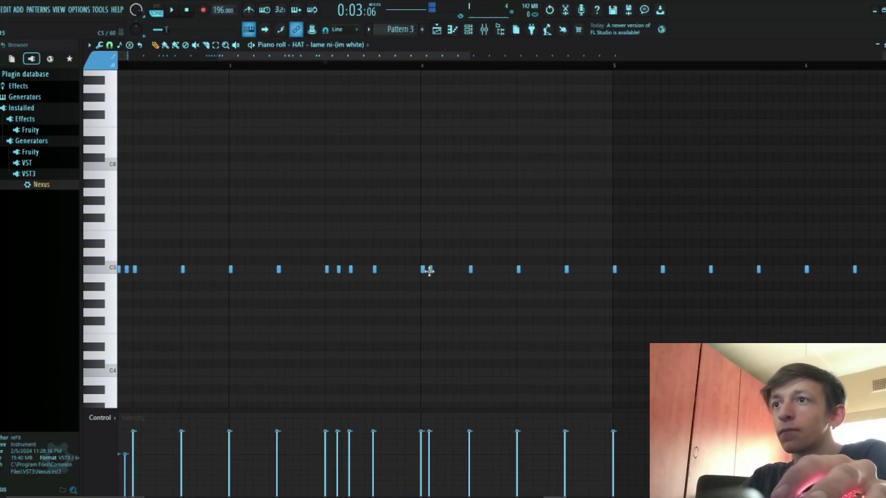
click(447, 270)
key(space)
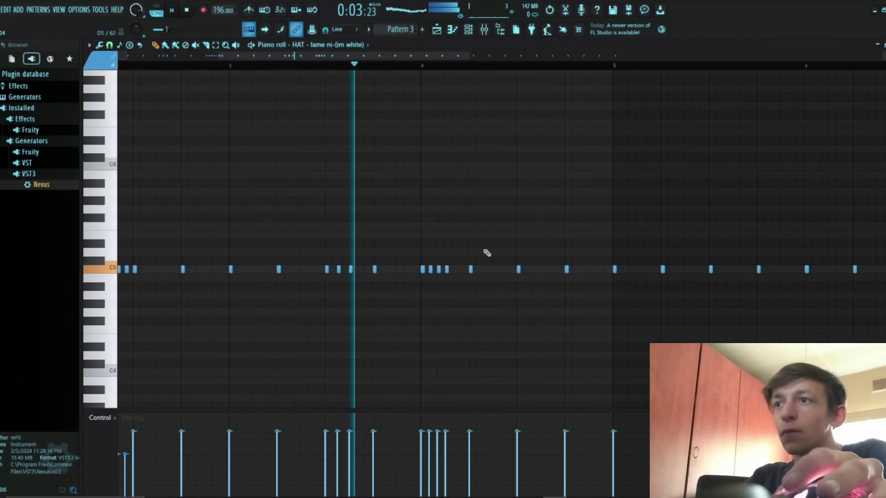
key(space)
click(425, 267)
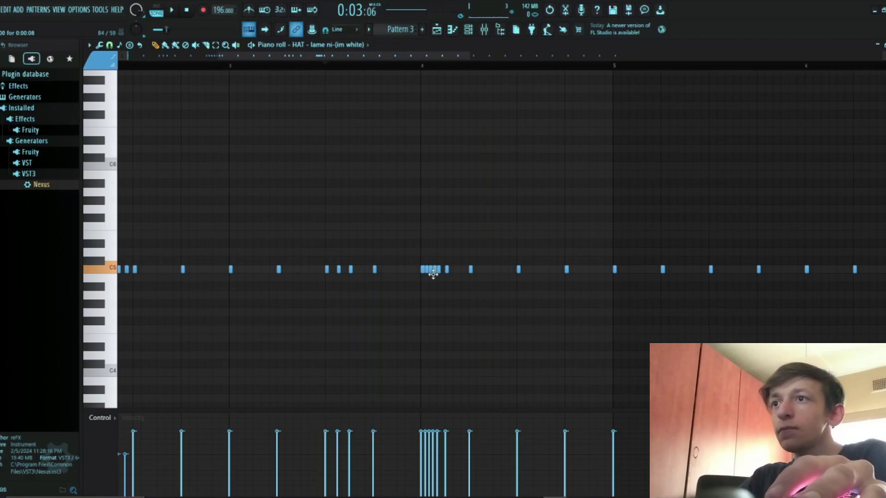
key(space)
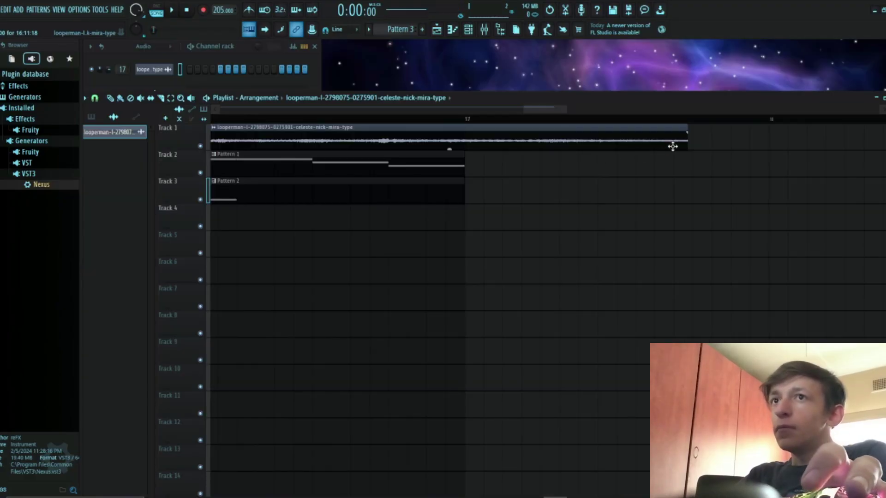
Step: Fit the looperman melody clip on Track 1 to end at bar 17 at 205 BPM and open its sample settings
drag(686, 144, 467, 148)
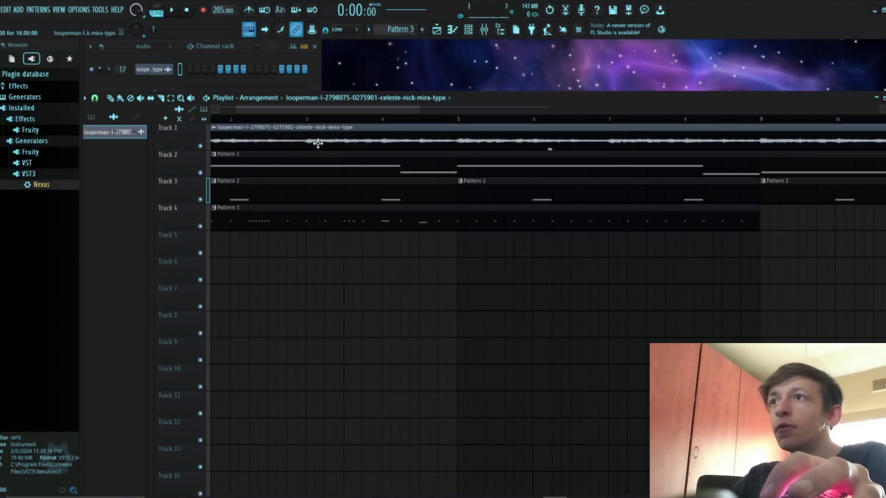
double_click(312, 138)
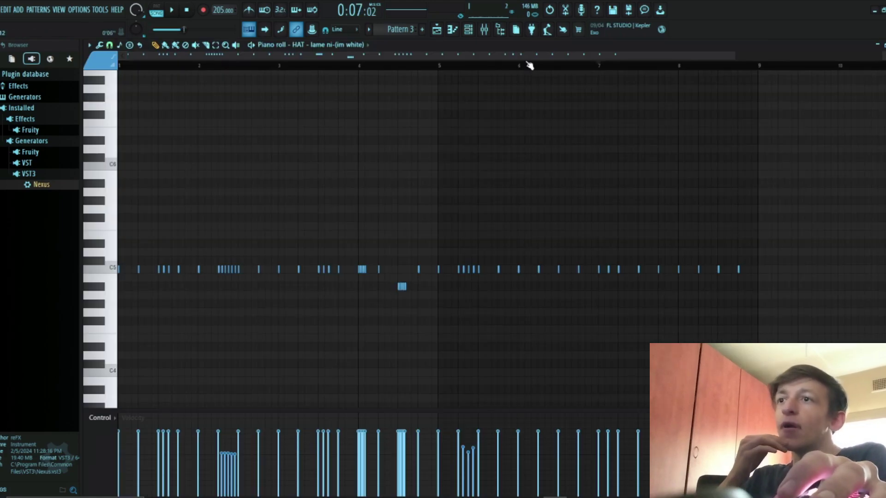
Step: Create Pattern 4 and load SNARE - ea from the snare folder into the 808 Snare channel
key(F4)
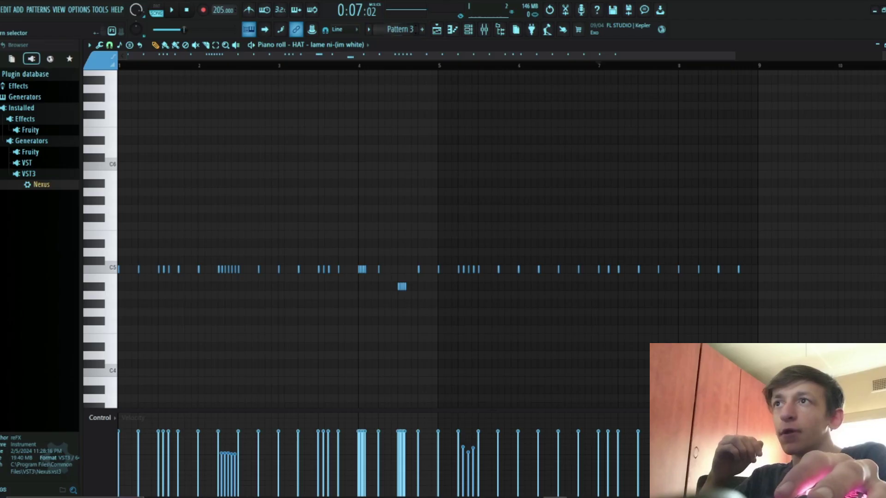
click(878, 45)
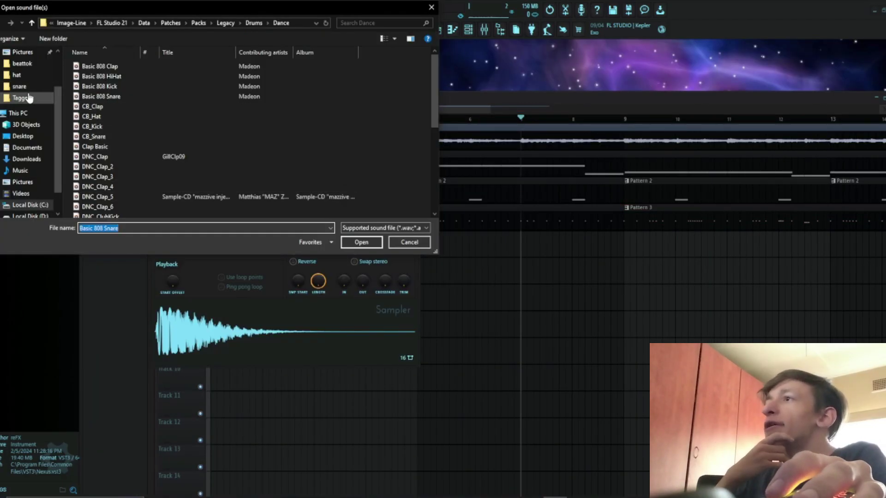
click(34, 88)
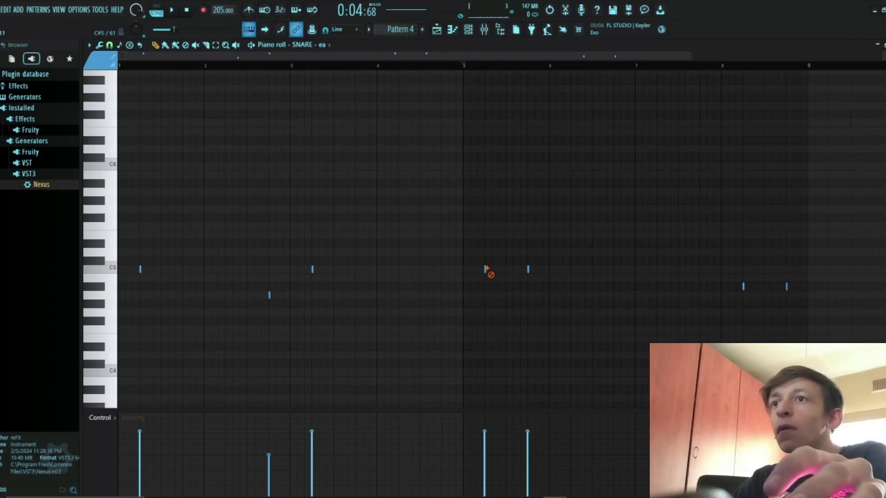
Step: Delete the C5 hit just after the start of bar 5 in Pattern 4's SNARE - ea part and play it back
right_click(486, 270)
key(space)
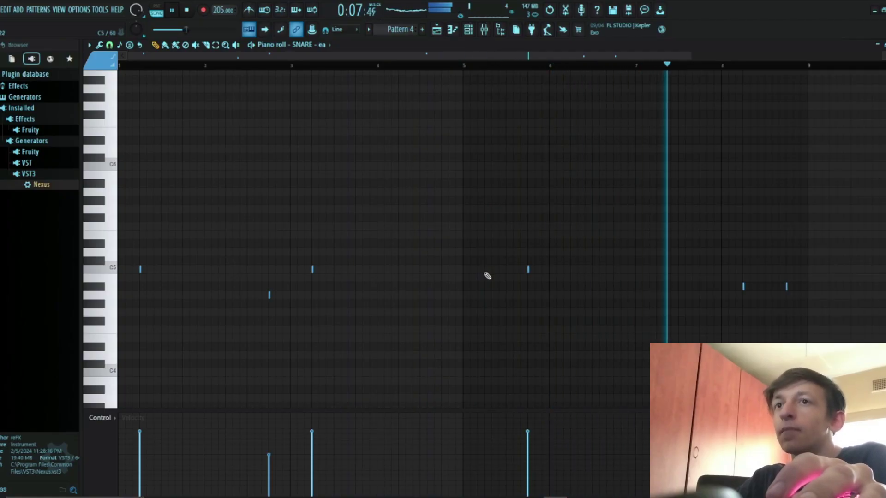
key(space)
Step: Raise the tempo to 215 BPM, check the melody clip's sample settings in the playlist, and play the beat
key(F5)
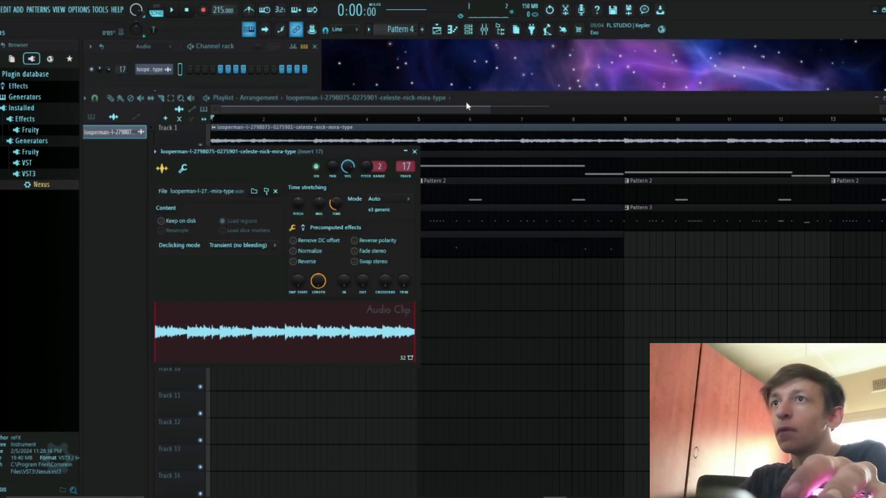
click(475, 97)
key(space)
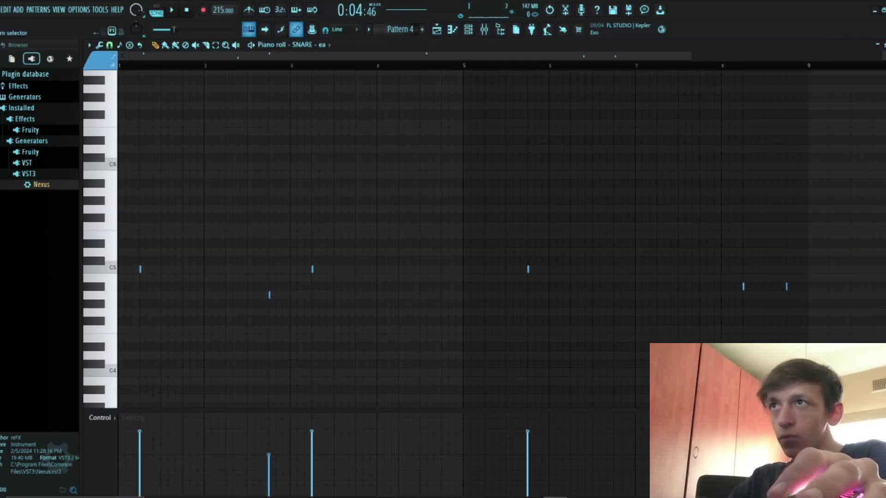
Step: Switch to Pattern 3, open the HAT - lame ni-(im white) part in the piano roll, and review its hits during playback
scroll(399, 30, up, 1)
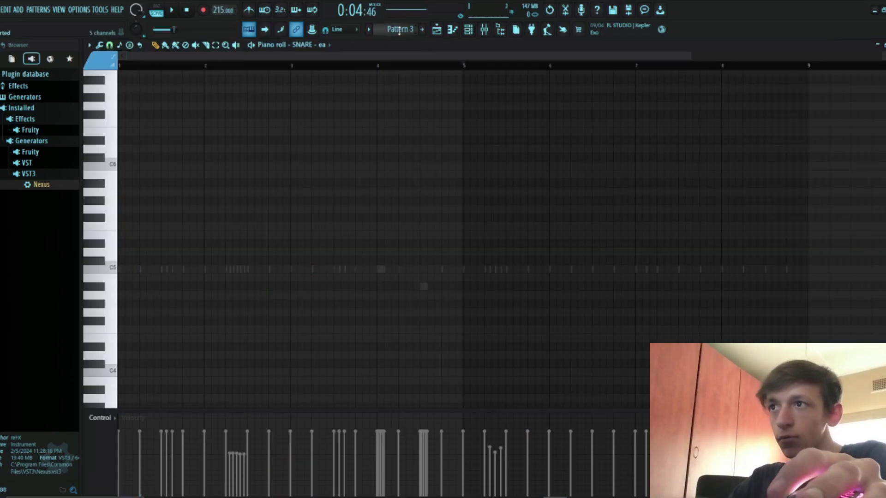
click(330, 46)
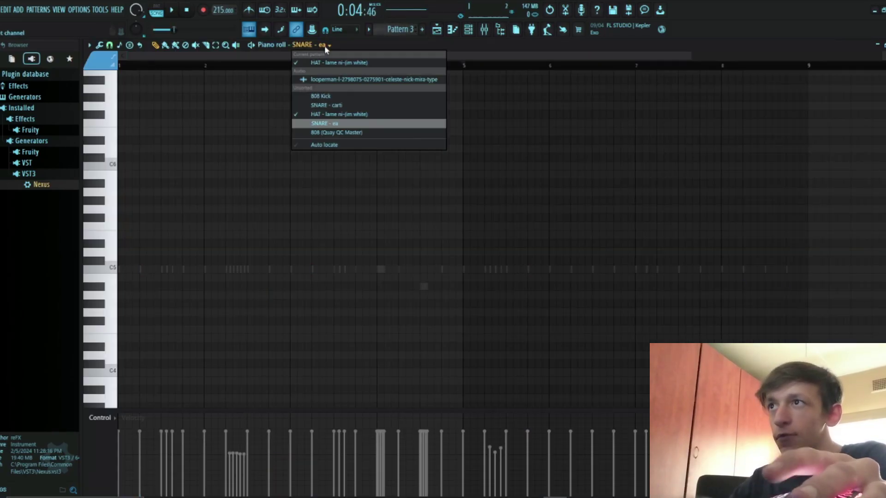
click(339, 105)
key(space)
scroll(198, 302, up, 5)
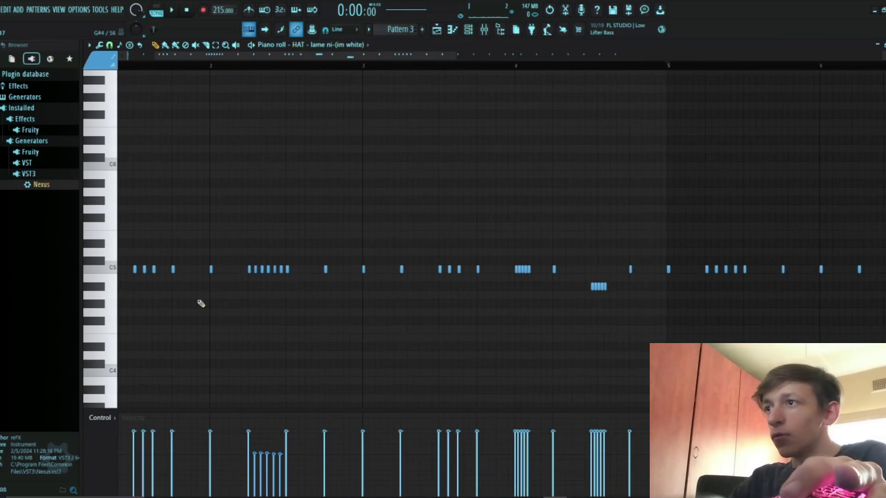
scroll(242, 226, down, 5)
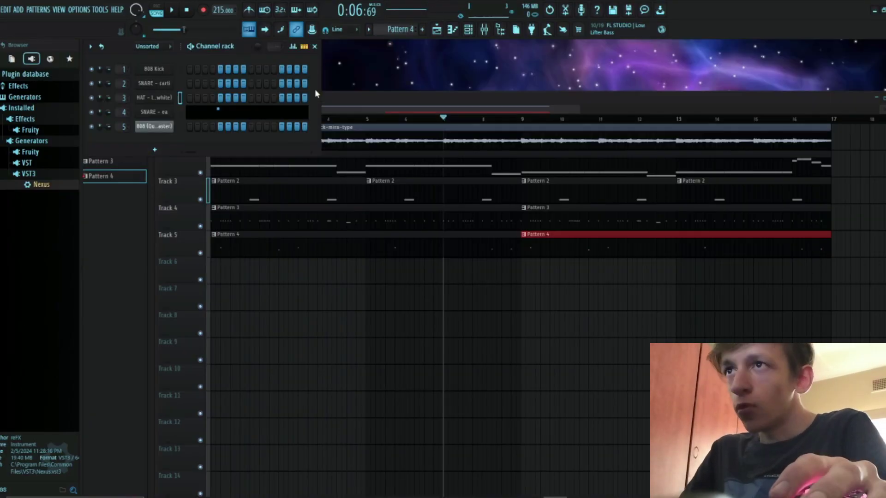
Step: Save the project in a new project folder under a name starting with "chris"
key(ctrl+s)
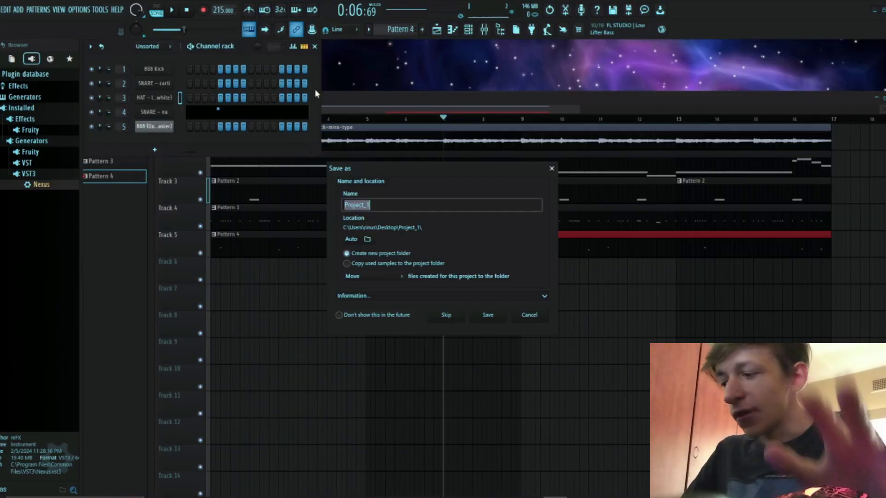
text(chris)
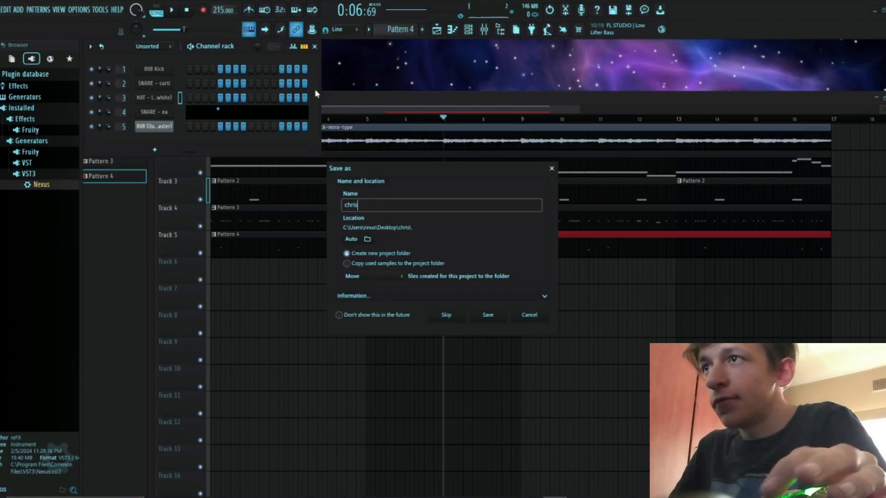
key(Return)
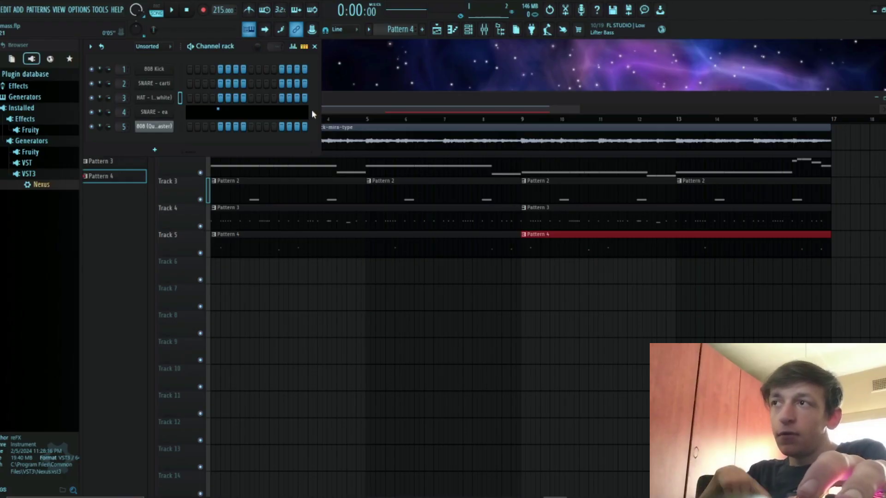
Step: Add a Sampler channel and load KICK - rack from the Pierre Kit's kick folder for the Pattern 5 kick part
click(155, 149)
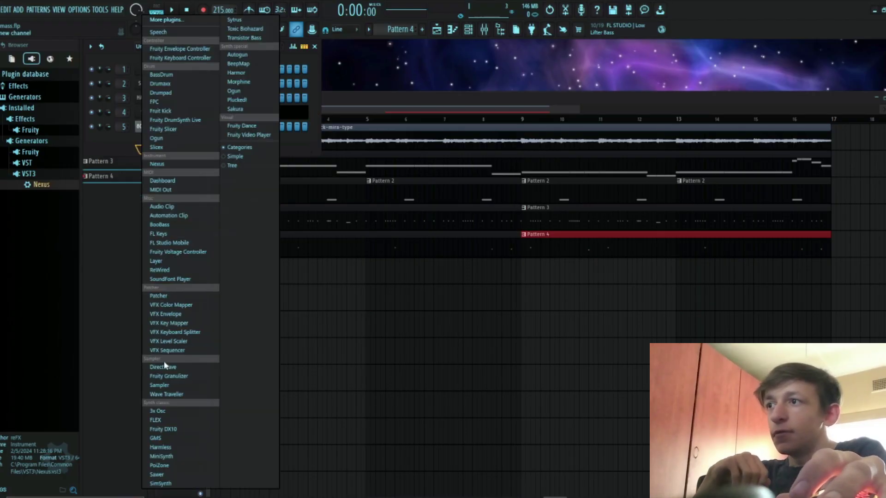
click(158, 387)
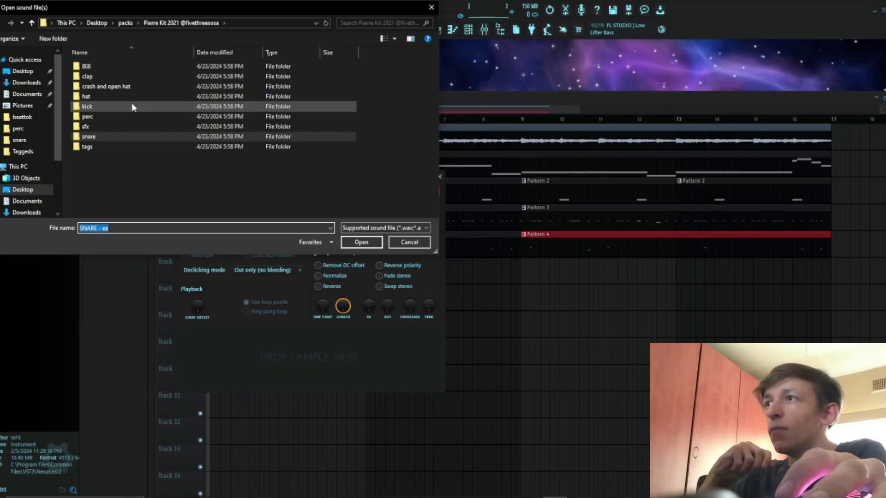
double_click(132, 106)
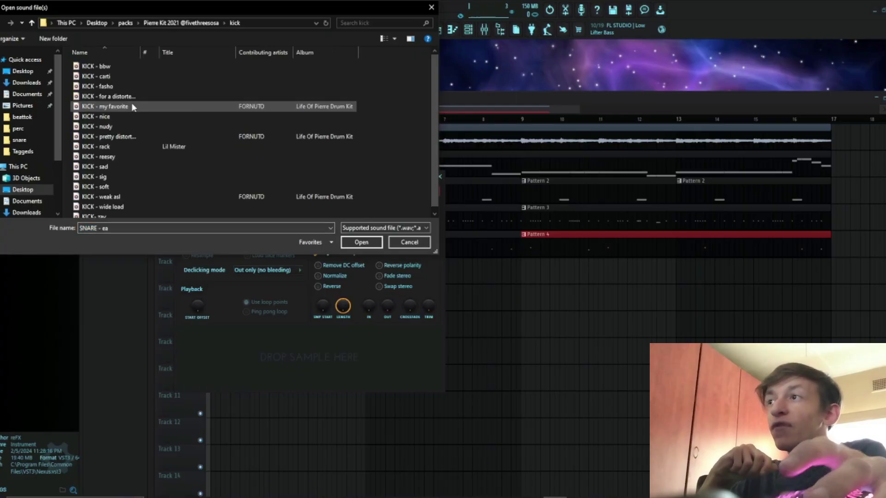
click(131, 147)
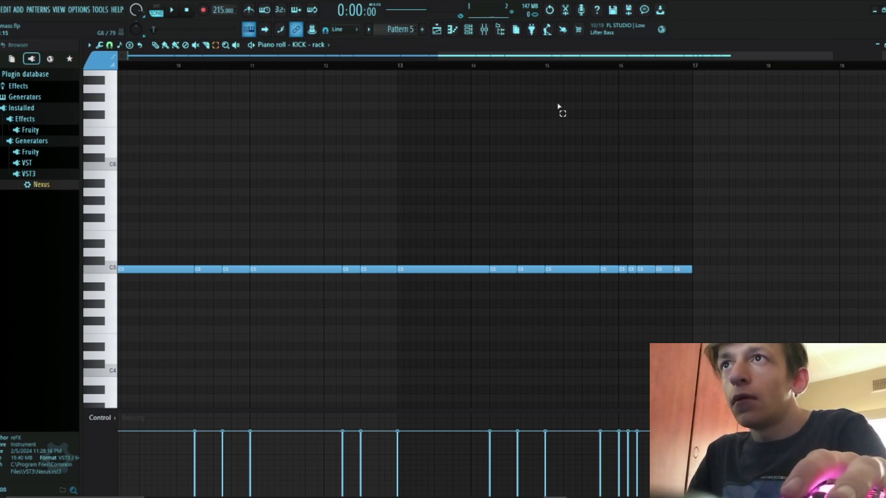
drag(594, 58, 262, 91)
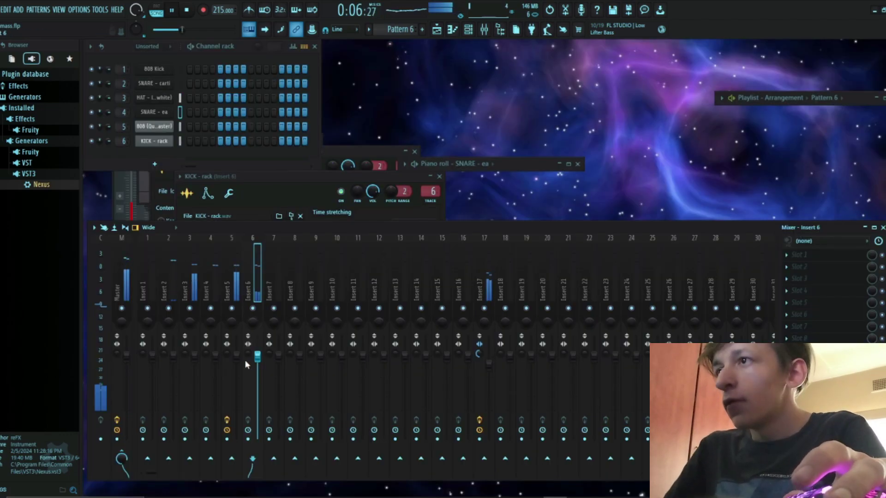
Step: Stop playback, add Fruity Limiter to the third effect slot of mixer Insert 5, and set it to COMP mode
key(space)
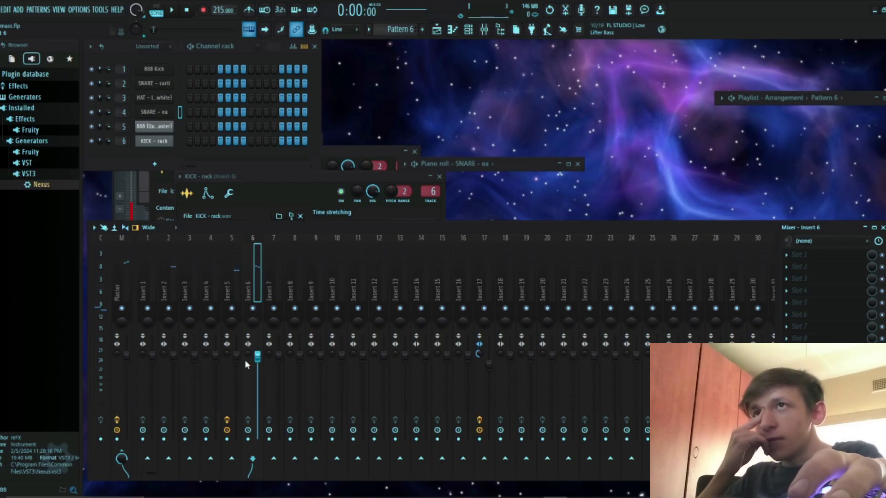
click(231, 360)
click(796, 279)
mouse_move(798, 283)
click(667, 246)
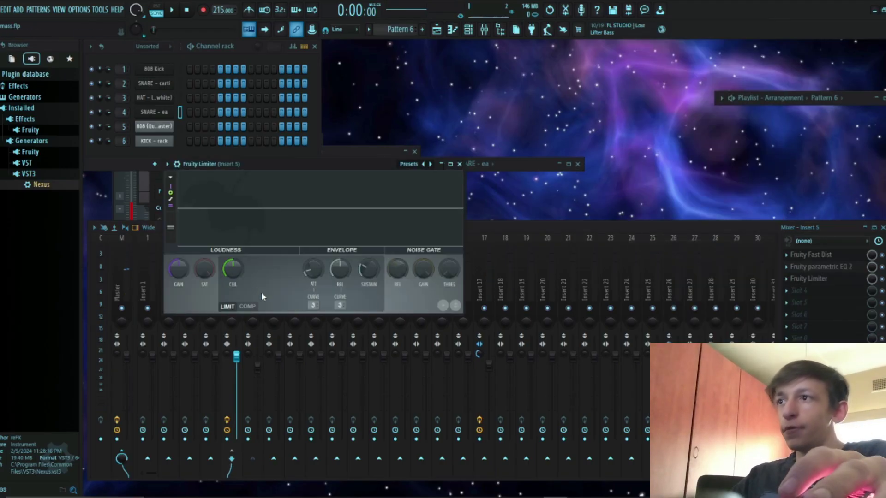
click(247, 306)
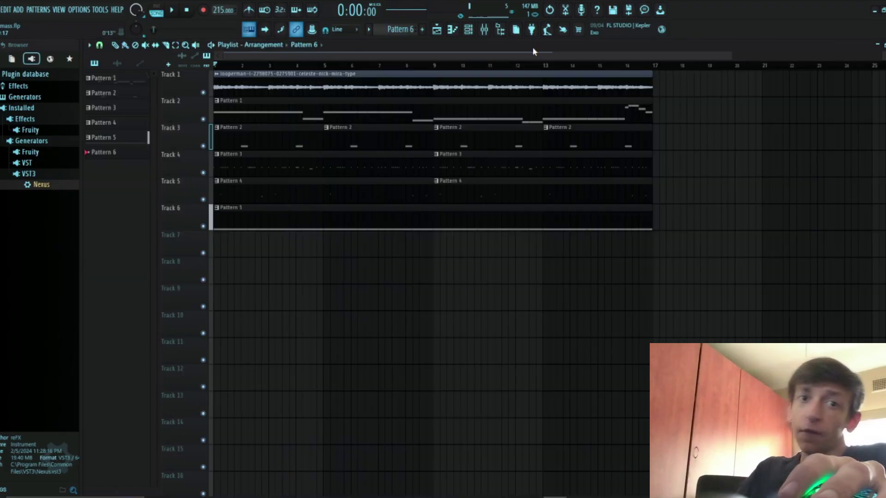
Step: Stop the beat and audition OH - sonny digital and the OH - underneath sample from the crash and open hat folder
click(878, 45)
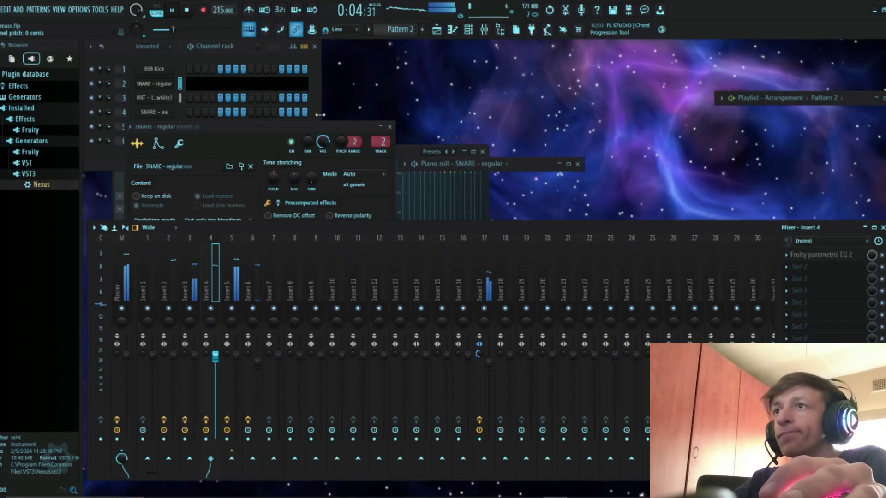
key(space)
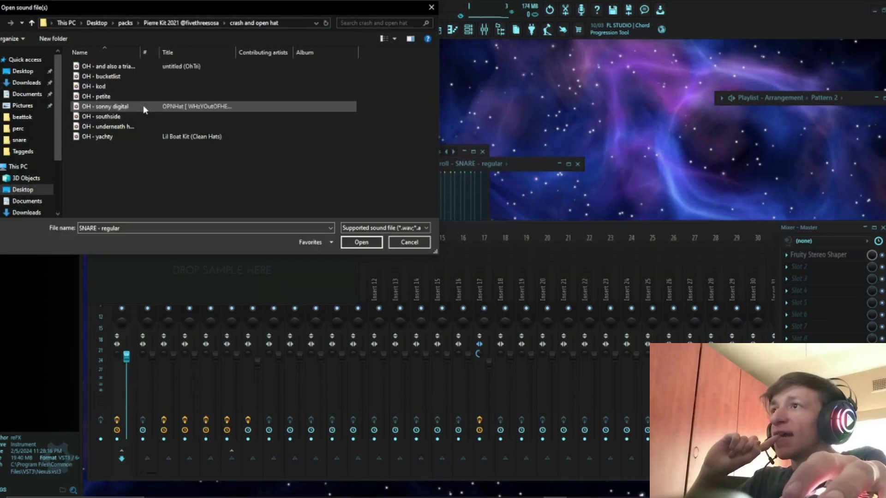
click(144, 106)
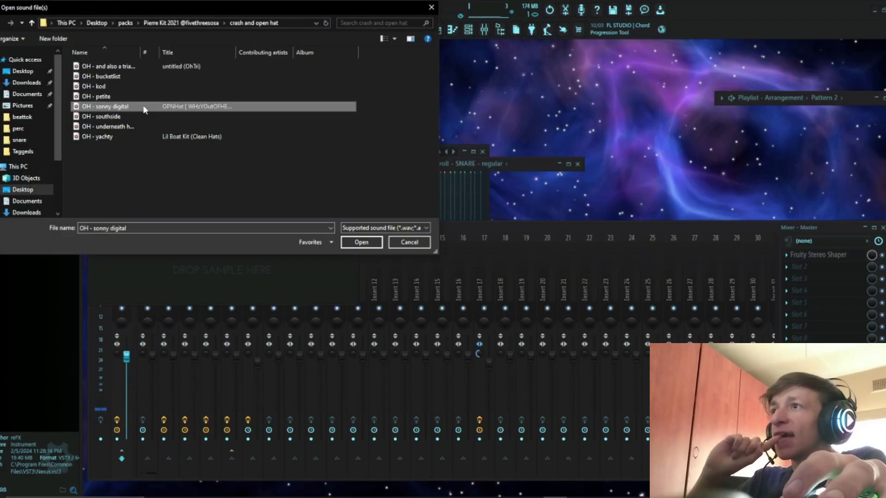
click(142, 124)
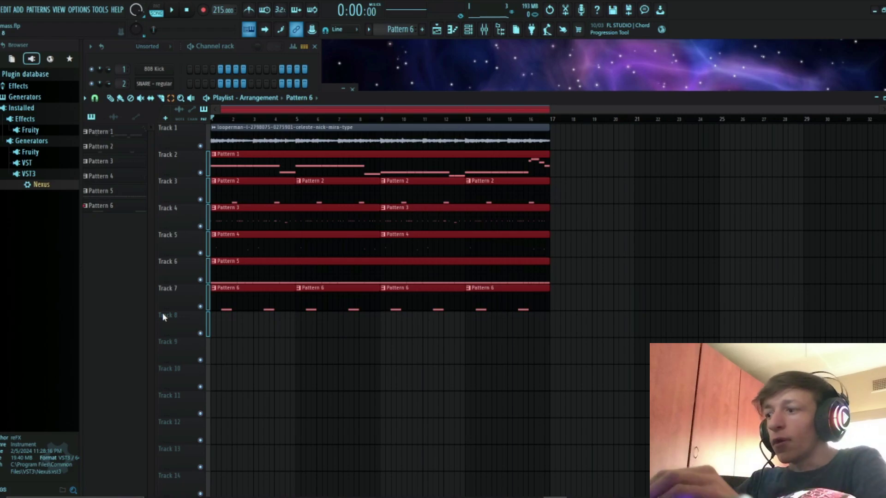
Step: Shift the selected pattern clips on Tracks 2 to 7 later in the playlist so they start at bar 17
key(shift+Right)
key(shift+Right)
key(shift+Right)
key(shift+Right)
key(shift+Right)
key(shift+Right)
key(shift+Right)
key(shift+Right)
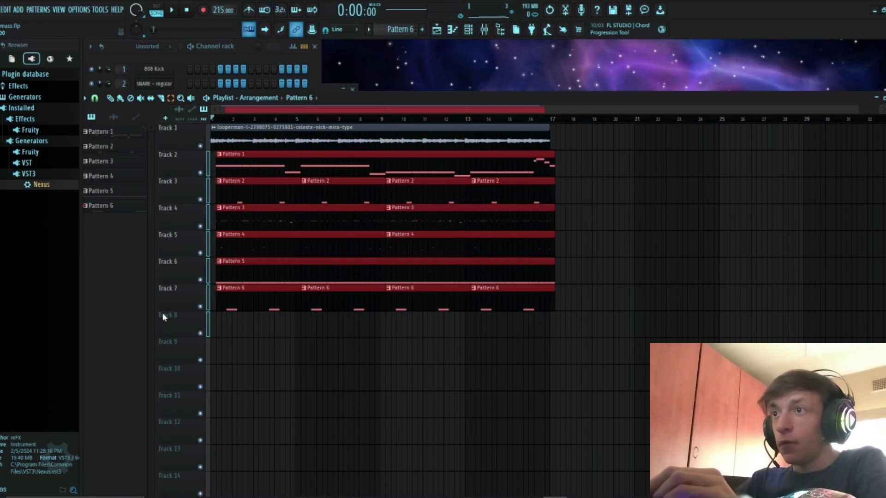
key(shift+Right)
key(shift+Right)
key(shift+Right)
key(shift+Right)
key(shift+Right)
key(shift+Right)
key(shift+Right)
key(shift+Right)
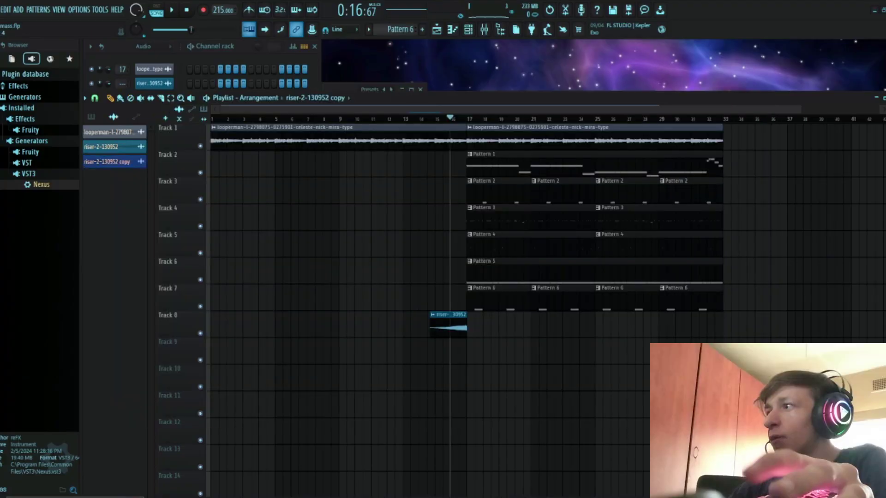
Step: Place the TAG sample on Track 7 shortly before bar 13, ahead of the riser, and play back the intro
drag(1, 330, 353, 205)
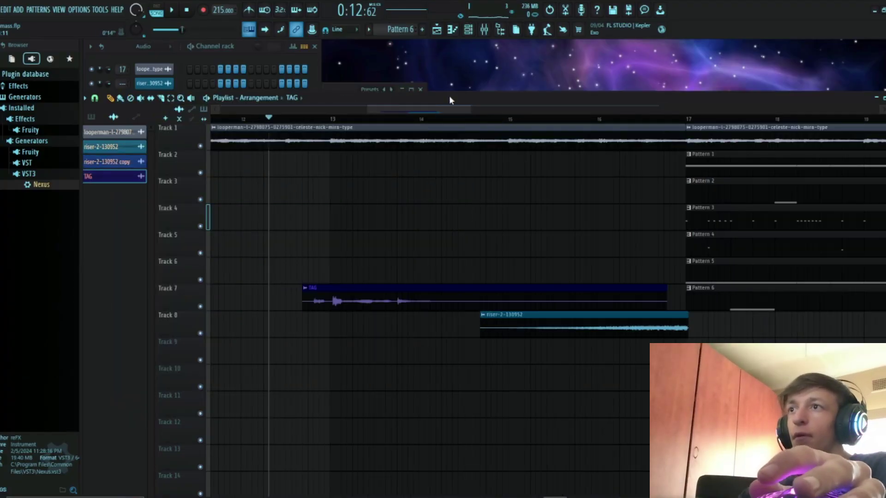
key(space)
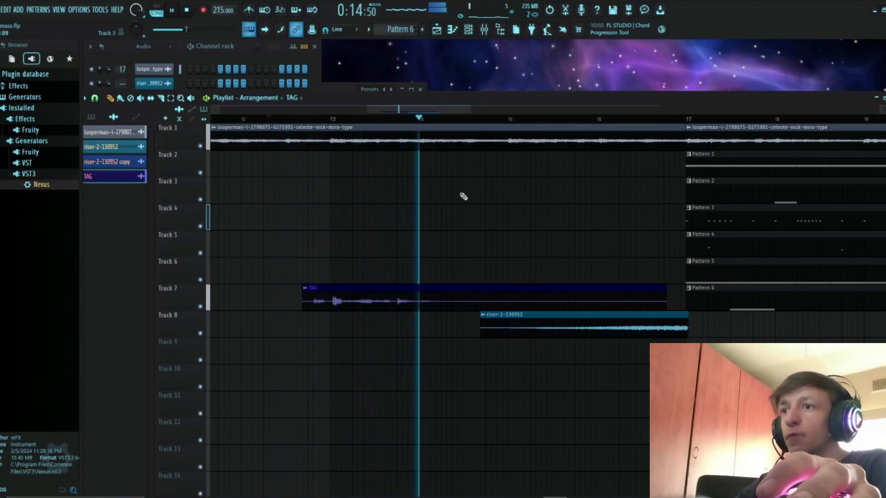